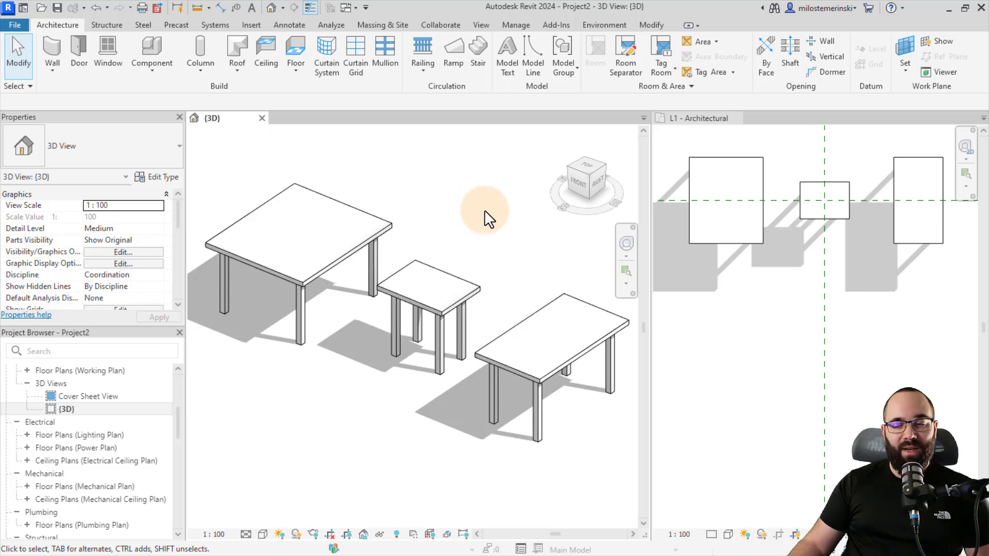
Select the left, middle and right tables in turn to read their types, then list all AD_Table sizes.
middle_click_drag(441, 253, 464, 269, "shift")
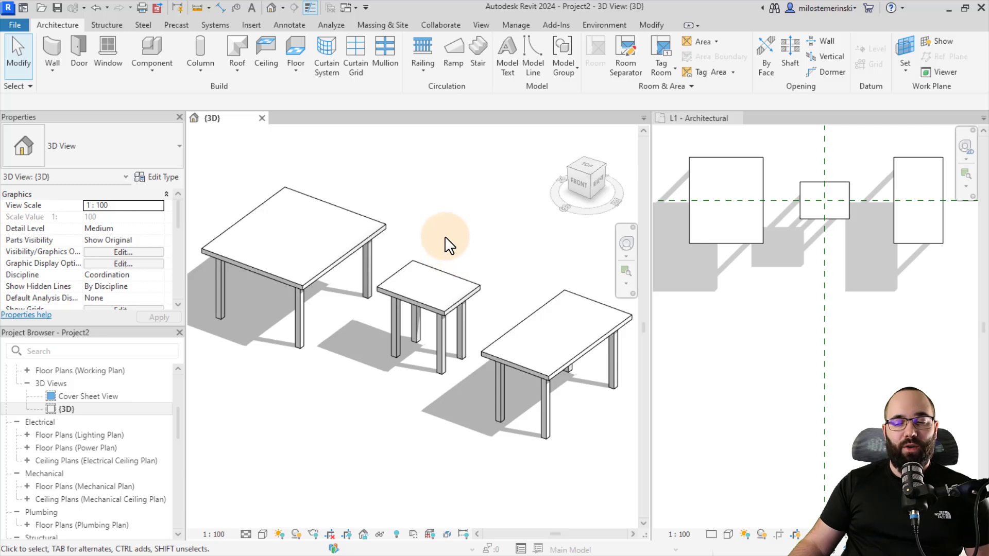
left_click(322, 203)
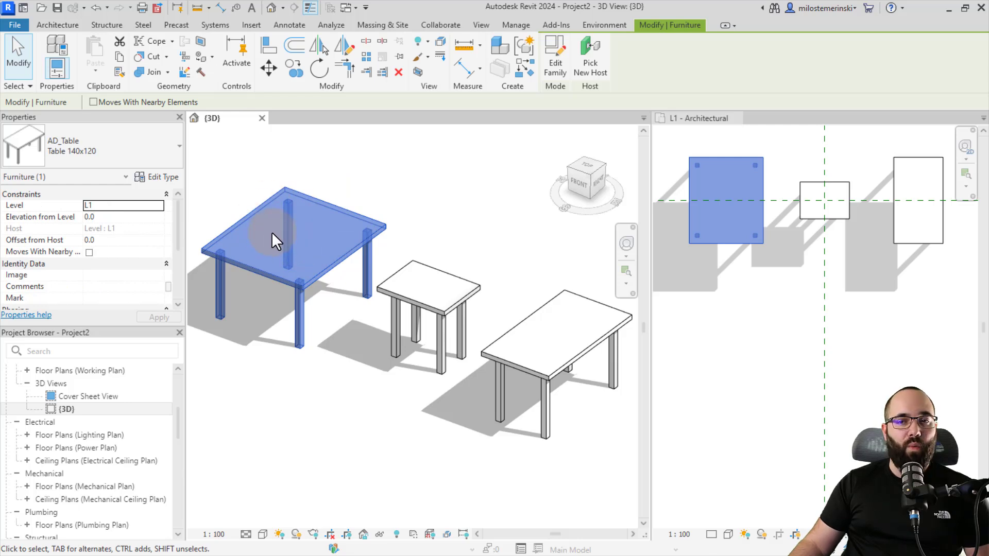
left_click(400, 273)
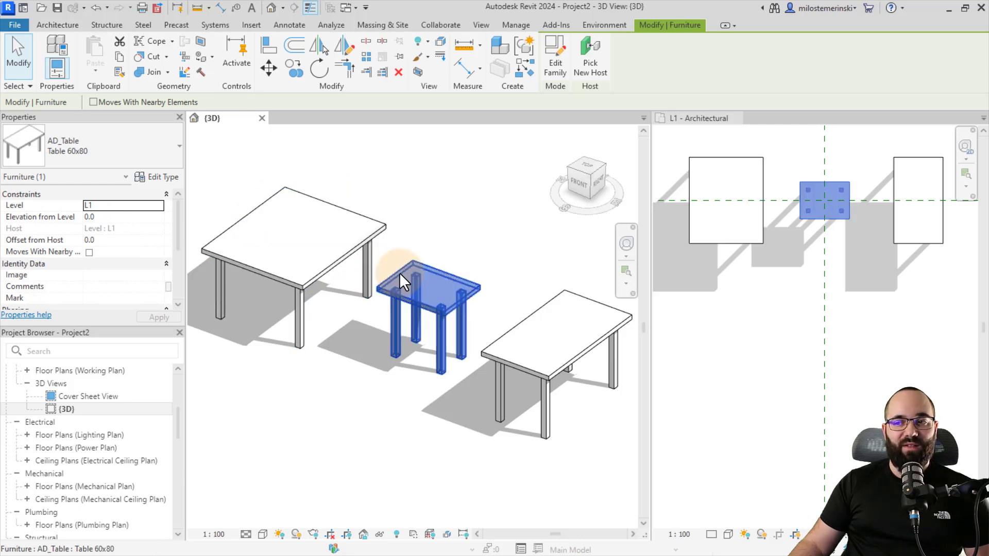
left_click(526, 323)
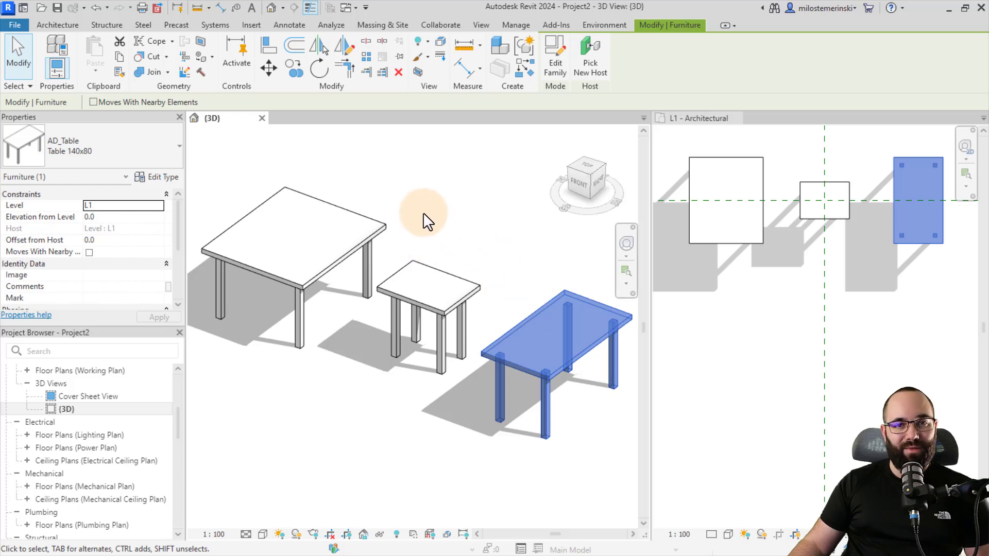
left_click(379, 238)
left_click(175, 163)
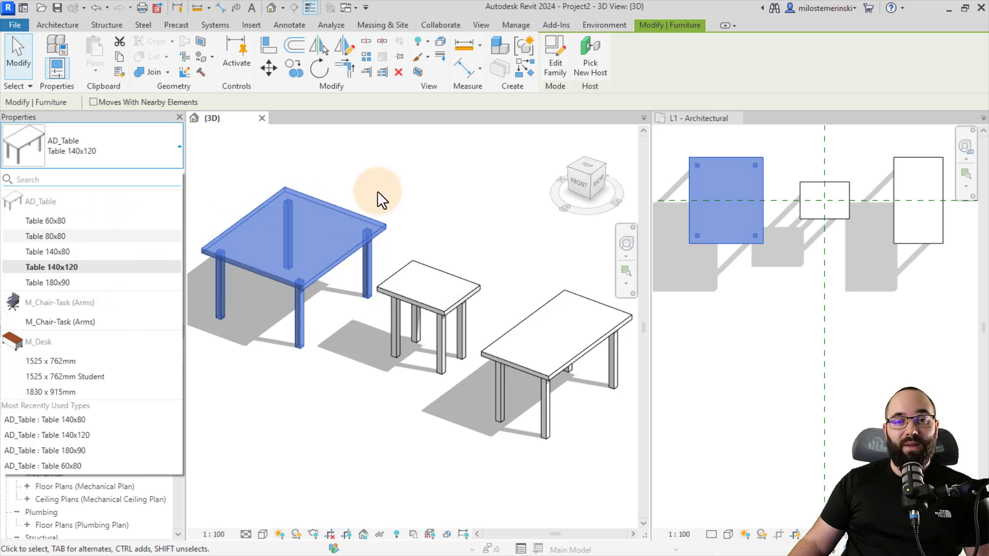
Place a new AD_Table in front of the others with Component and select it.
left_click(441, 185)
left_click(160, 55)
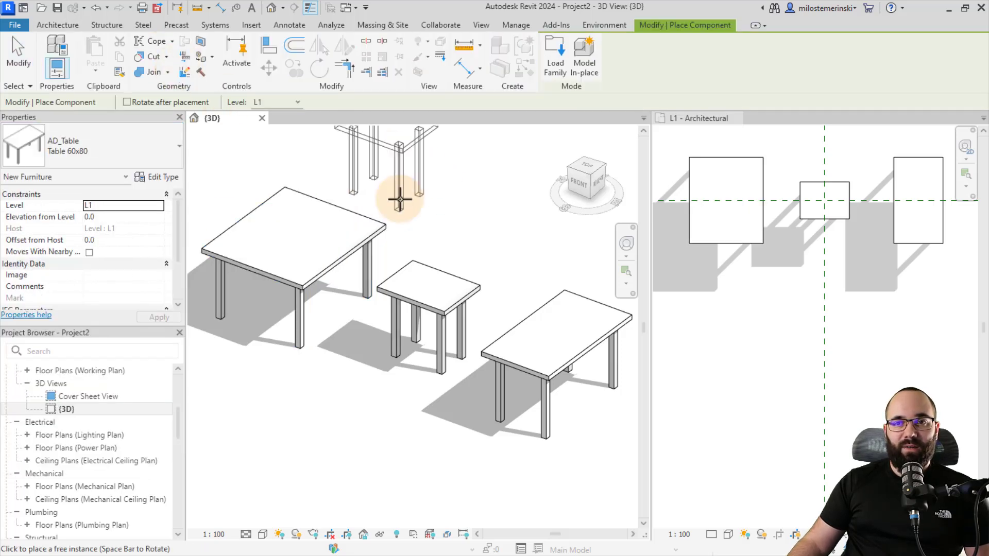
scroll(426, 198, "down", 2)
left_click(335, 384)
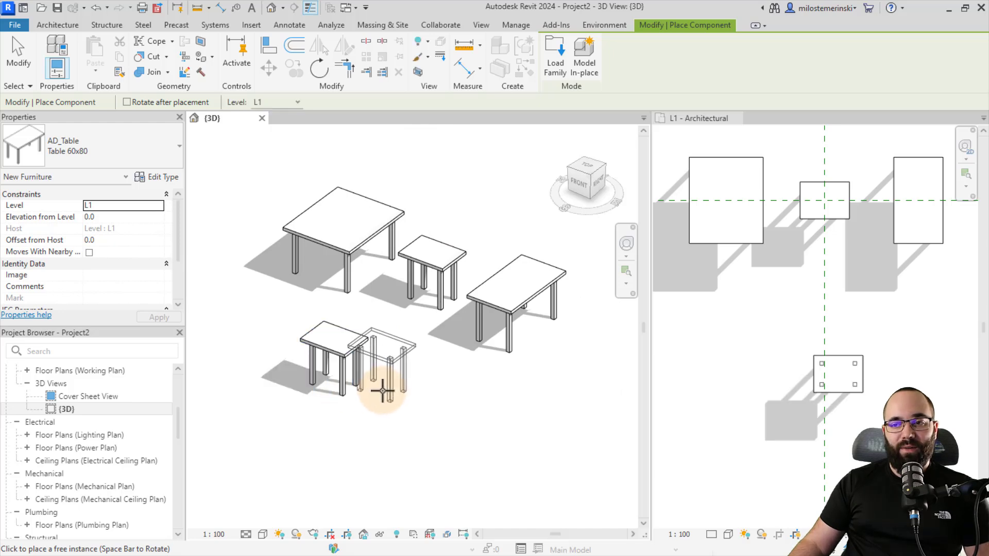
key("Escape")
left_click(348, 385)
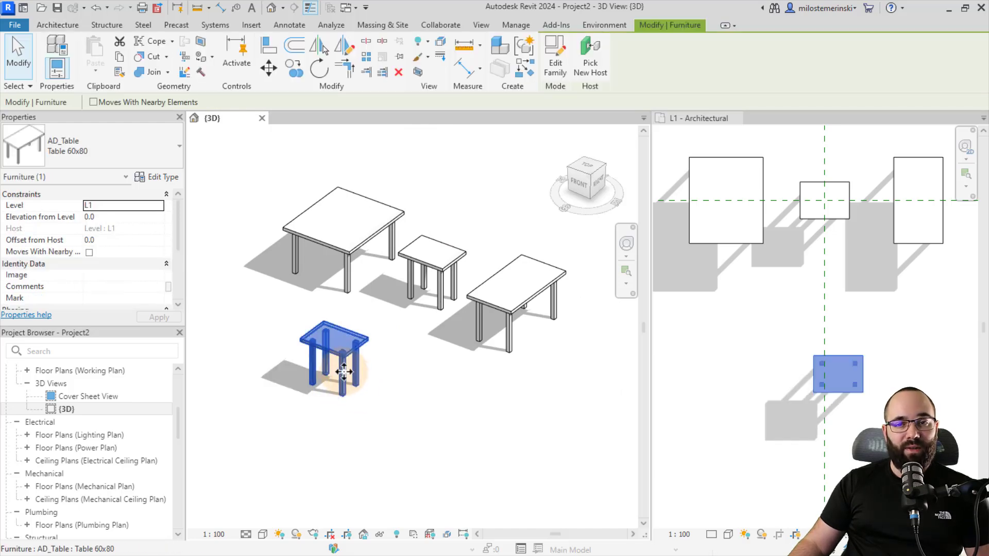
Switch the new table through larger sizes, including Table 140x120 and a longer one, then deselect it.
left_click(133, 154)
left_click(120, 149)
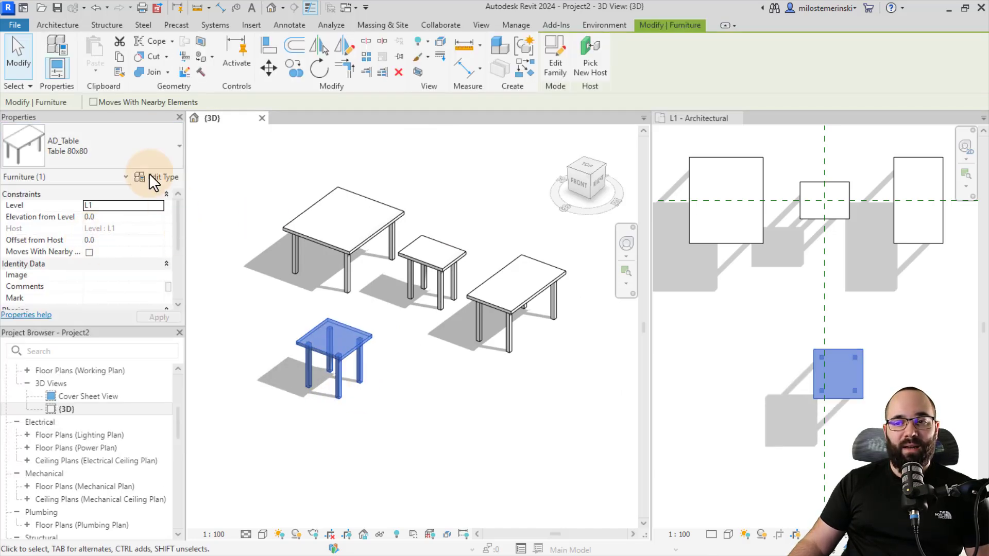
left_click(61, 251)
left_click(112, 151)
left_click(60, 272)
left_click(132, 157)
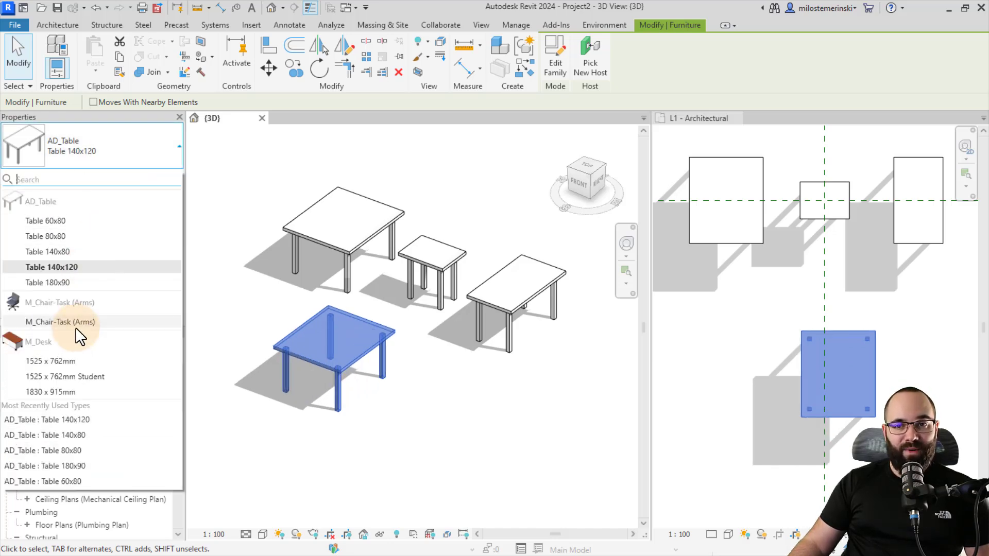
left_click(60, 280)
left_click(456, 397)
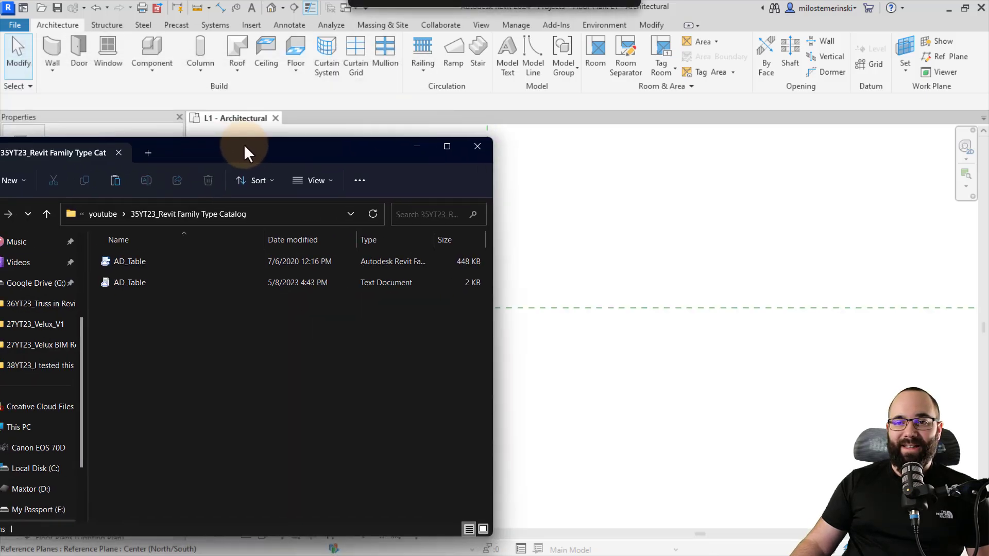
left_click_drag(243, 145, 399, 110)
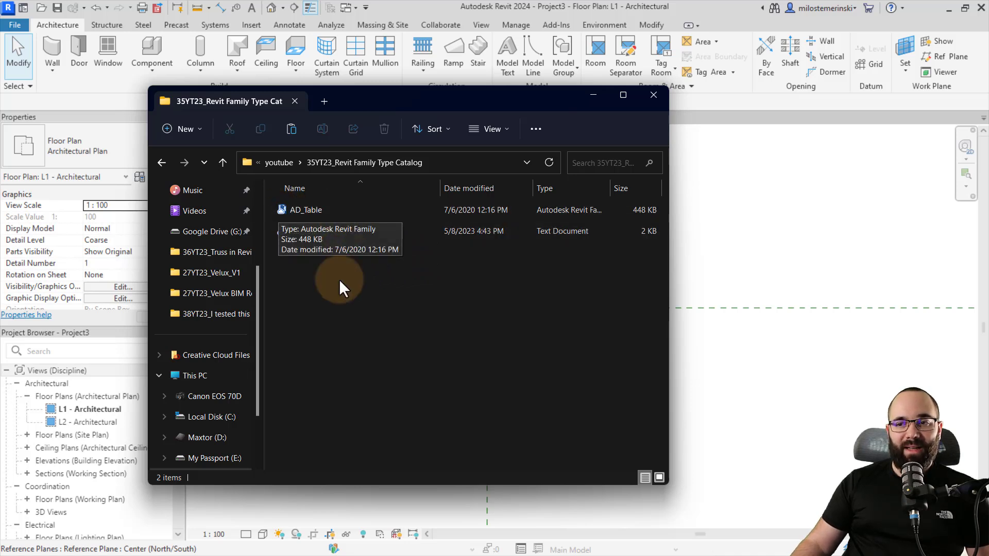
left_click(292, 238)
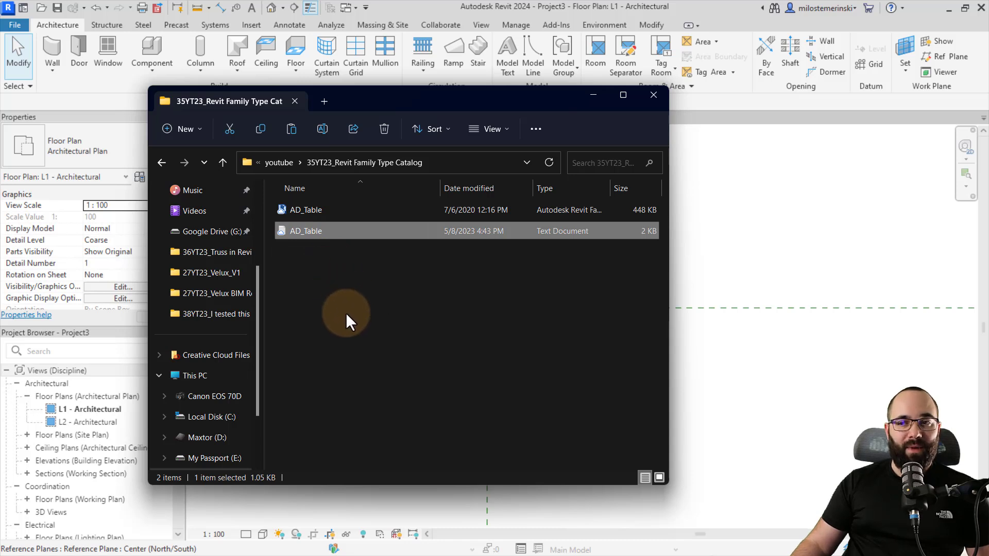
left_click(335, 288)
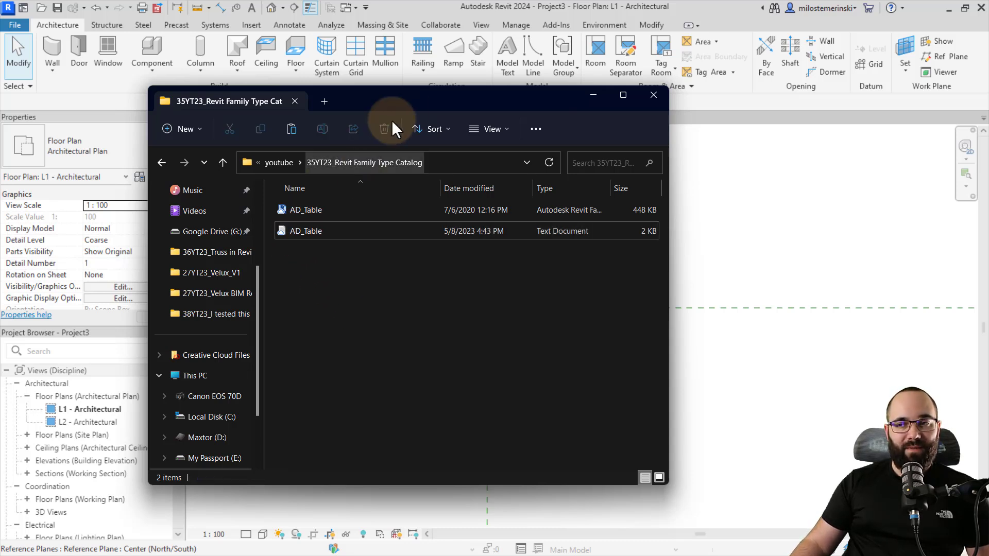
left_click_drag(396, 97, 373, 98)
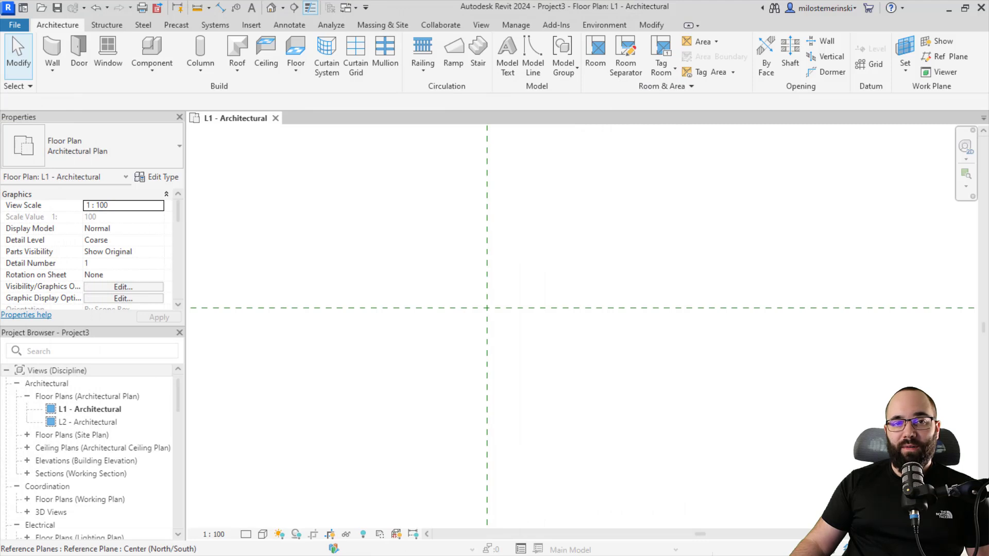
Load the AD_Table.rfa family via Component > Load Family to bring up its Specify Types catalog.
left_click(134, 52)
left_click(560, 66)
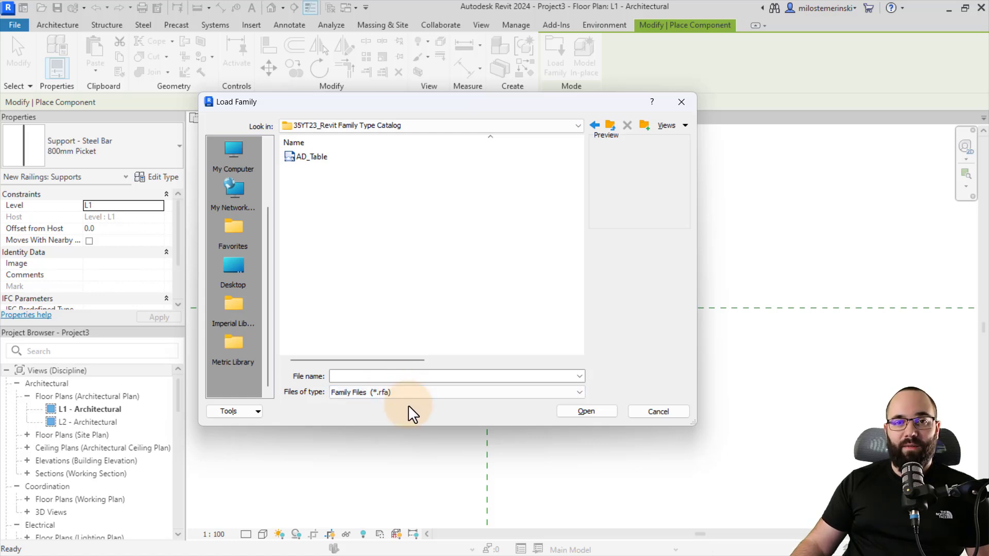
left_click(583, 415)
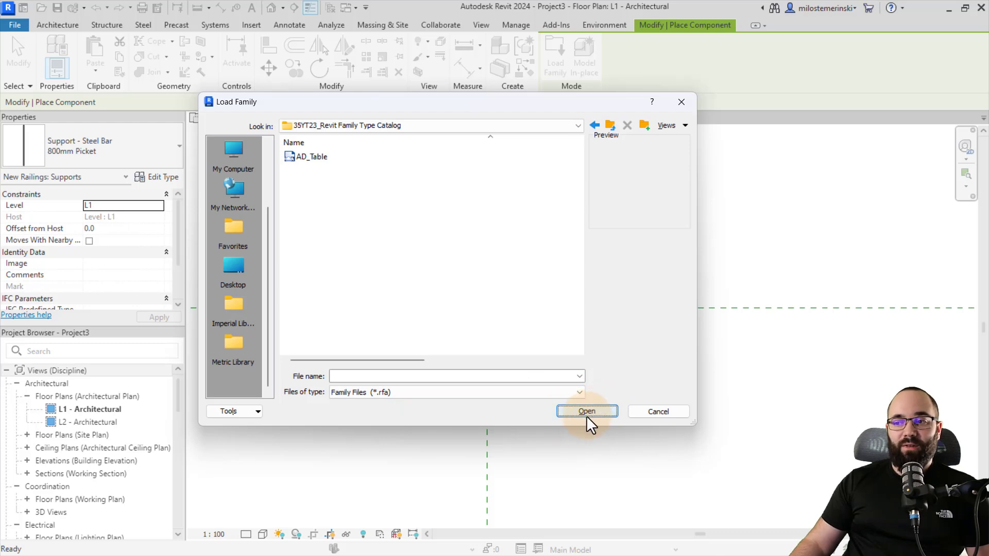
left_click(318, 157)
left_click(583, 414)
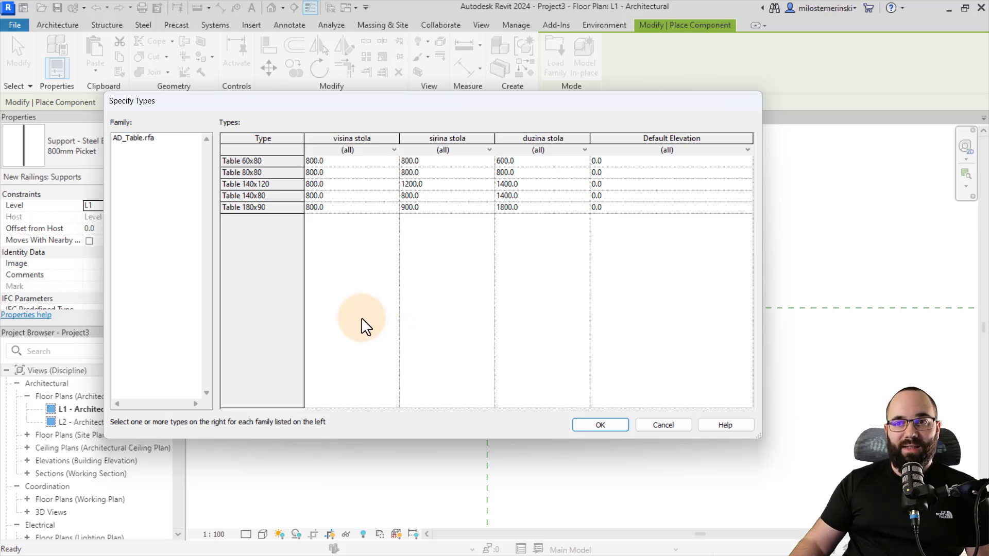
Try out type selections in Specify Types, then reset the choice to Table 60x80 only.
left_click(243, 160)
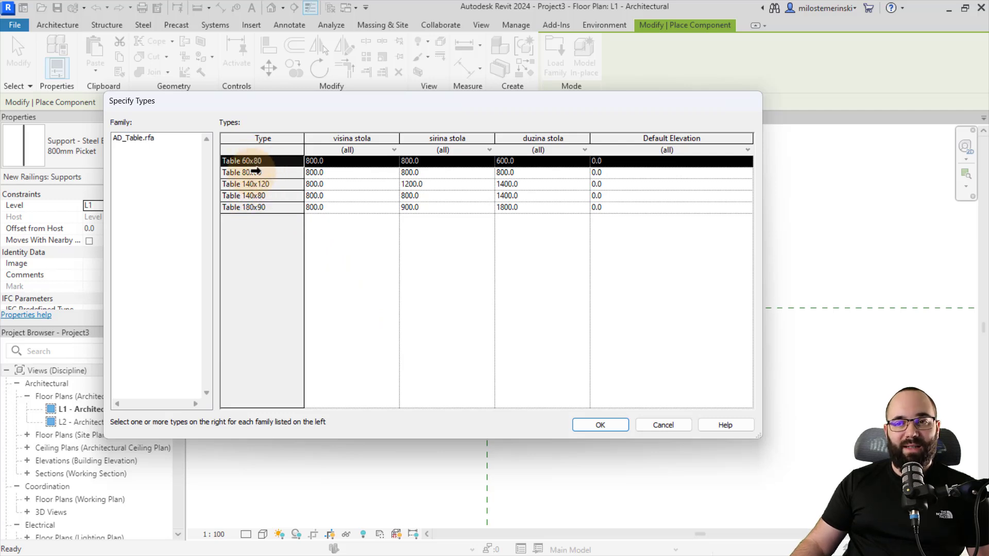
left_click(251, 172)
left_click(251, 196, "ctrl")
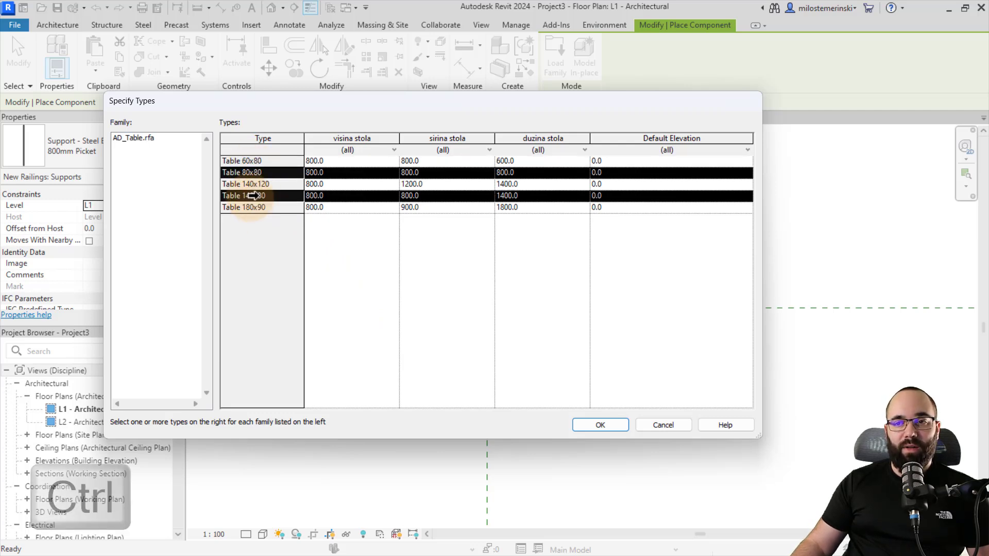
left_click(252, 185, "ctrl")
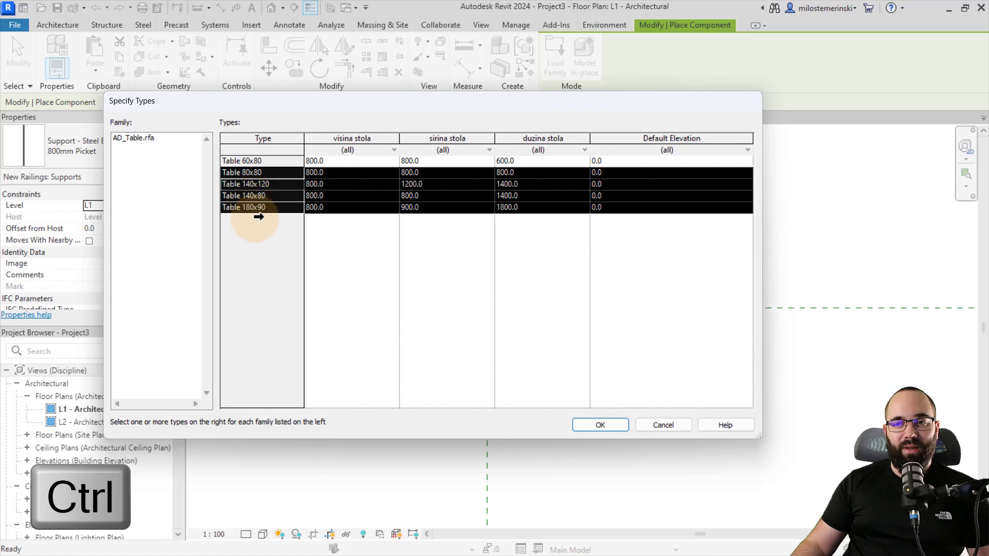
left_click(252, 172)
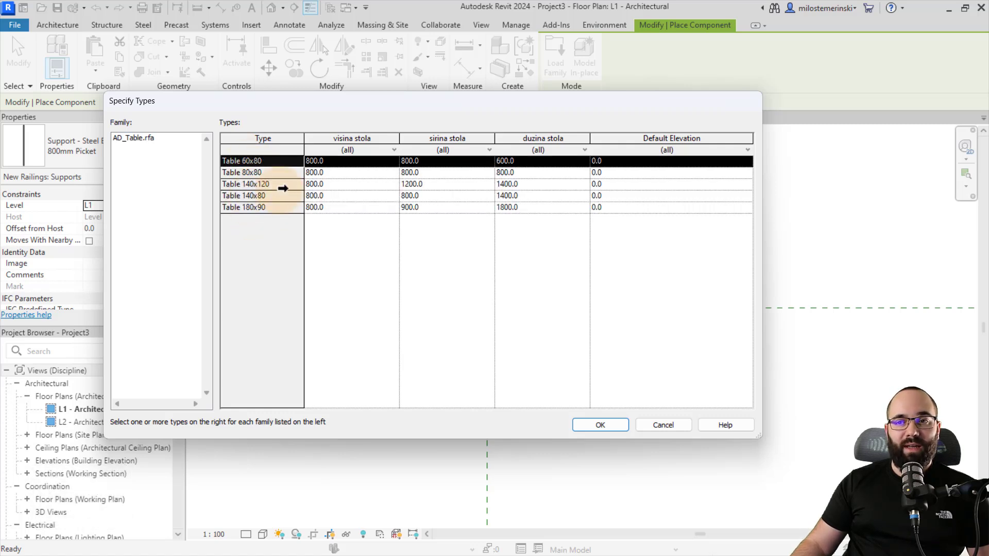
Select Table 140x120 through Table 180x90 and confirm loading those three types.
left_click(253, 184)
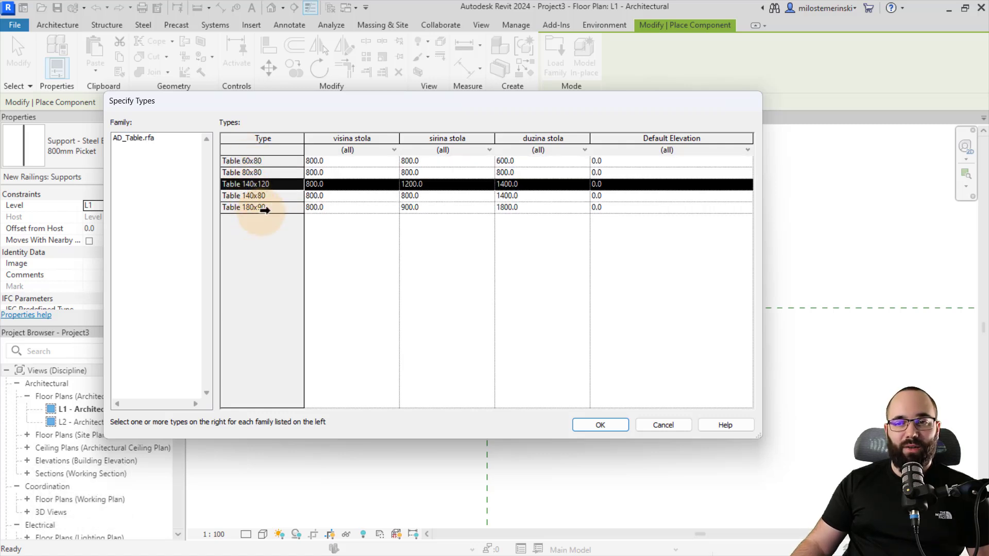
left_click(249, 207, "shift")
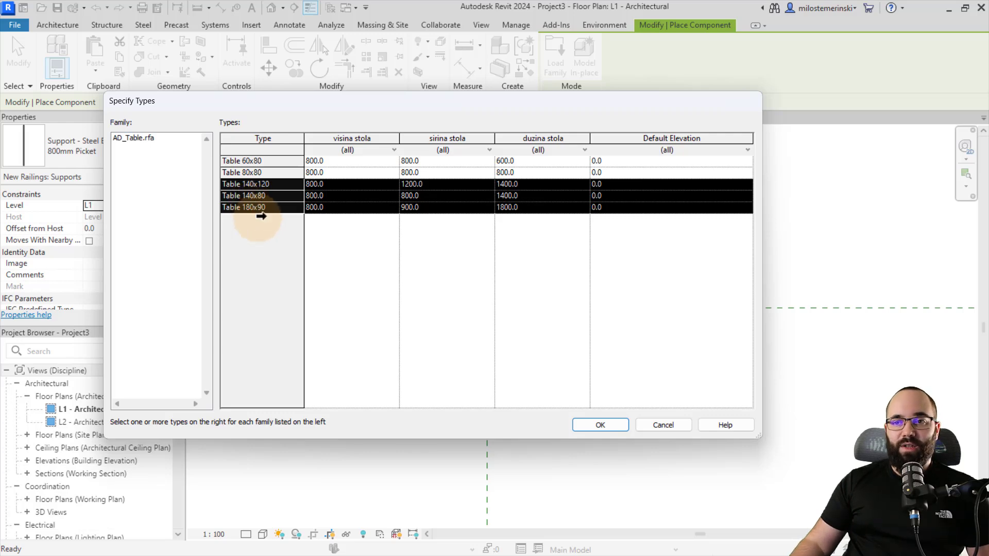
left_click(603, 426)
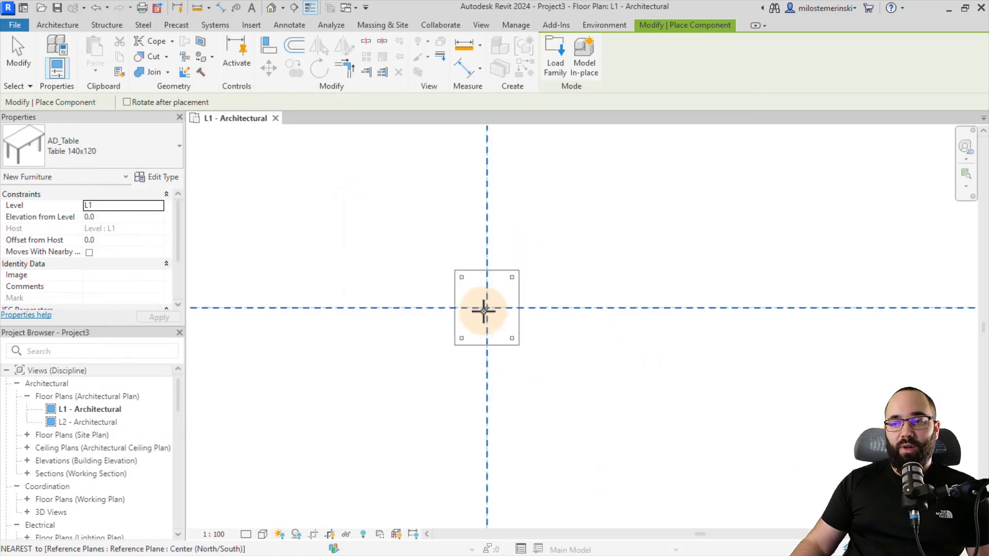
Check the type selector shows Table 140x120 and place it at the reference-plane intersection.
left_click(486, 308)
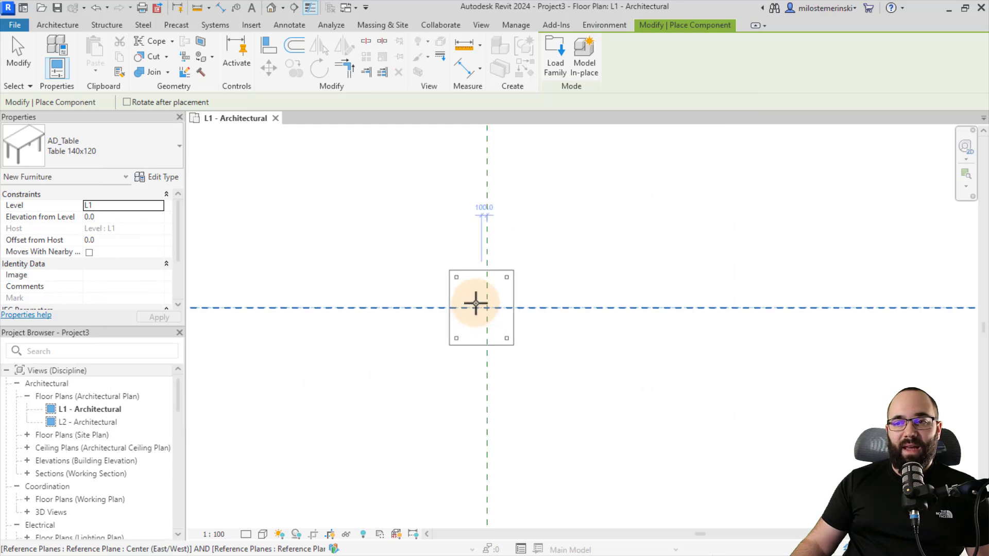
left_click(90, 143)
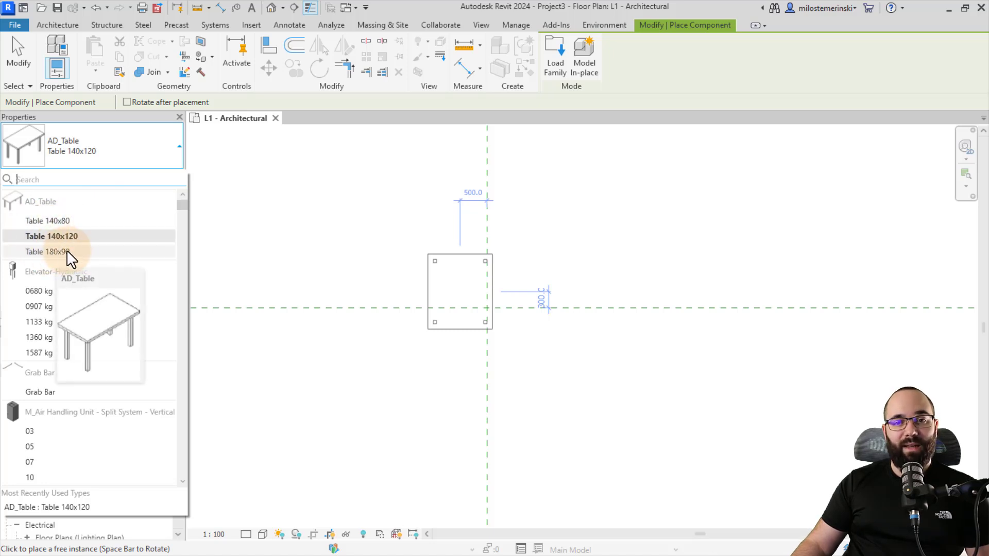
left_click(485, 308)
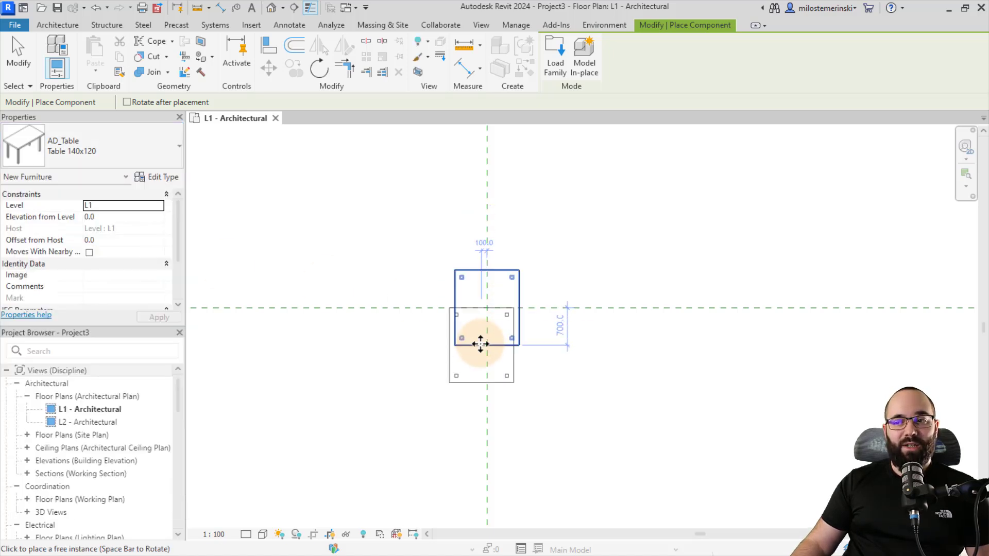
key("Escape")
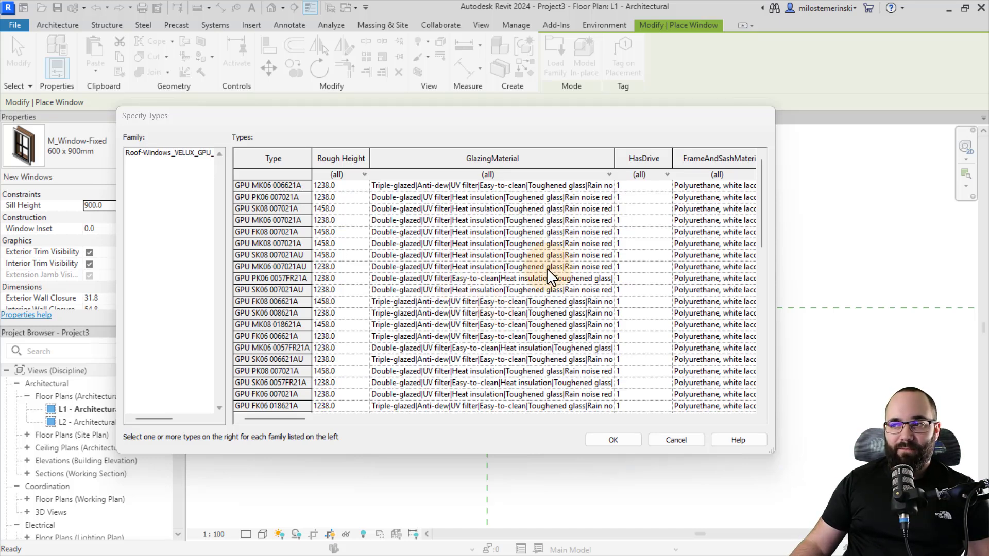
scroll(453, 277, "down", 3)
scroll(525, 271, "down", 3)
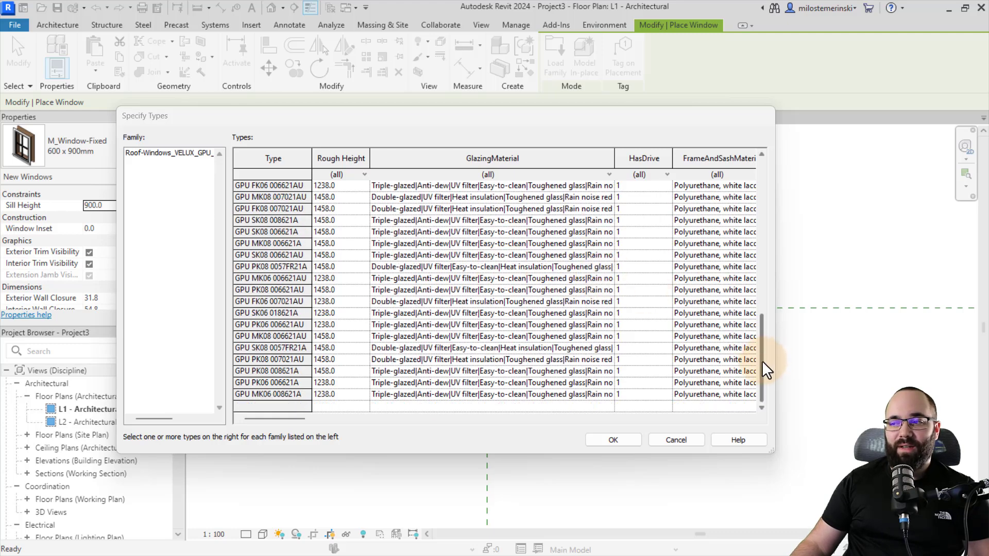
scroll(761, 361, "up", 1)
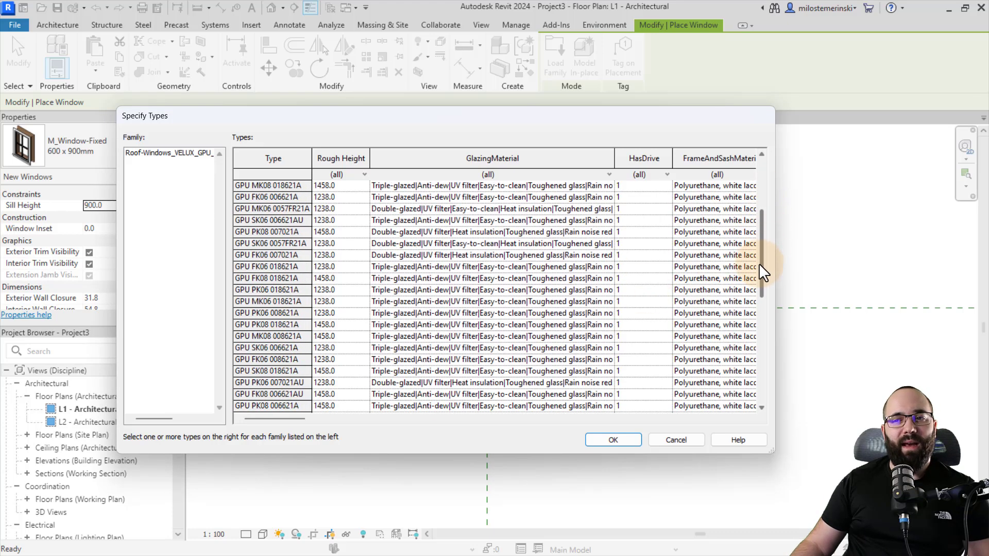
mouse_move(759, 284)
left_mouse_down()
mouse_move(753, 361)
mouse_move(758, 189)
left_mouse_up()
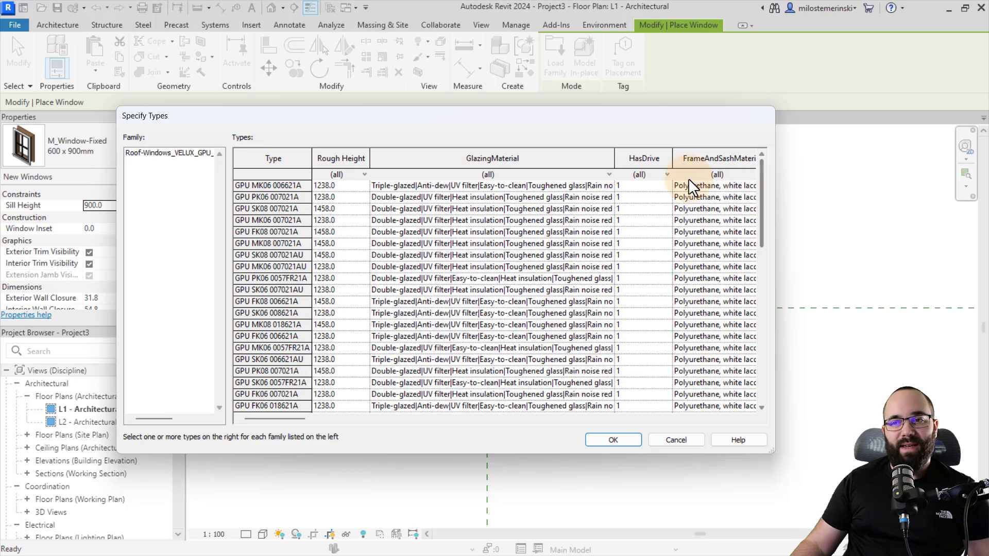
Filter the VELUX catalog to rough height 1238.0 and rough width 1200.0.
left_click(363, 175)
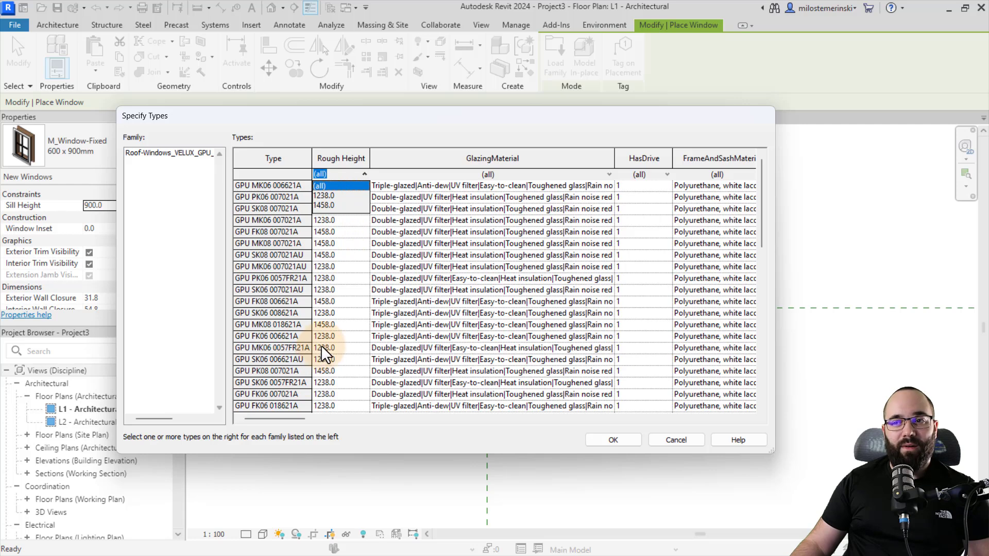
left_click(322, 196)
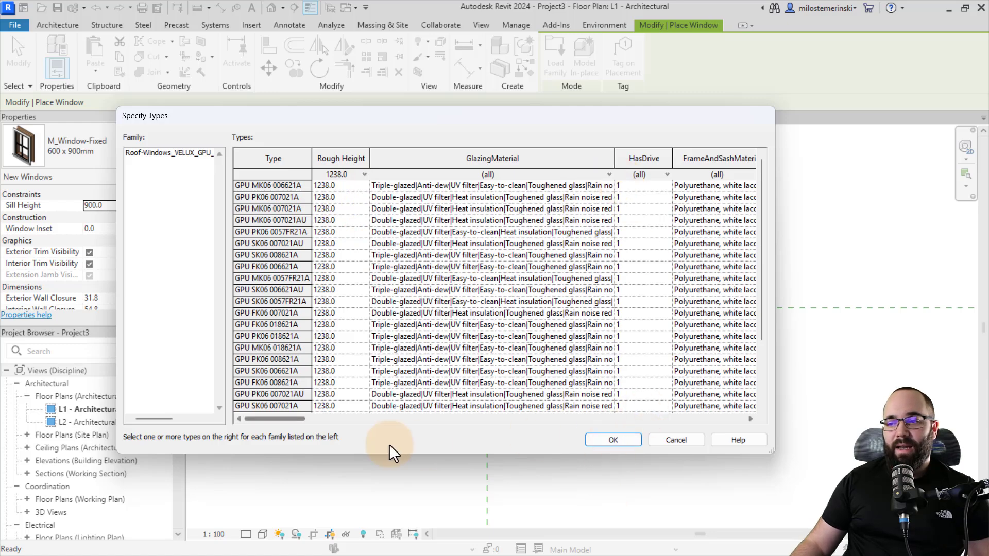
mouse_move(291, 420)
left_mouse_down()
mouse_move(390, 422)
mouse_move(370, 424)
left_mouse_up()
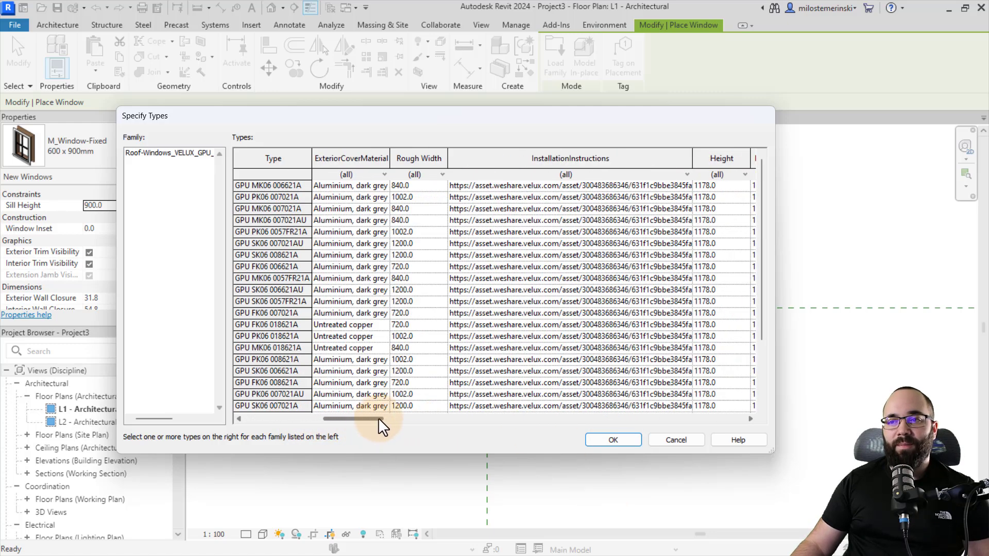
left_click(442, 175)
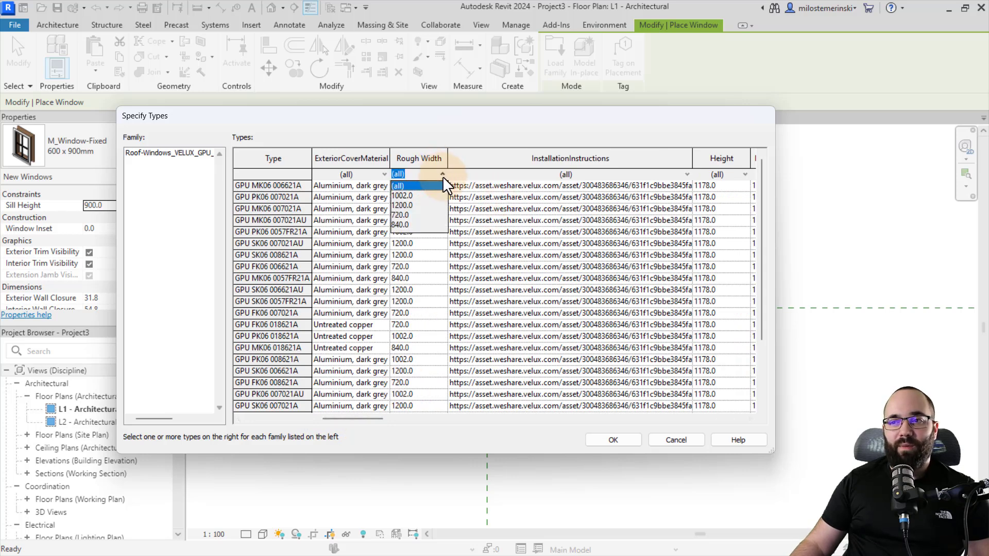
left_click(408, 207)
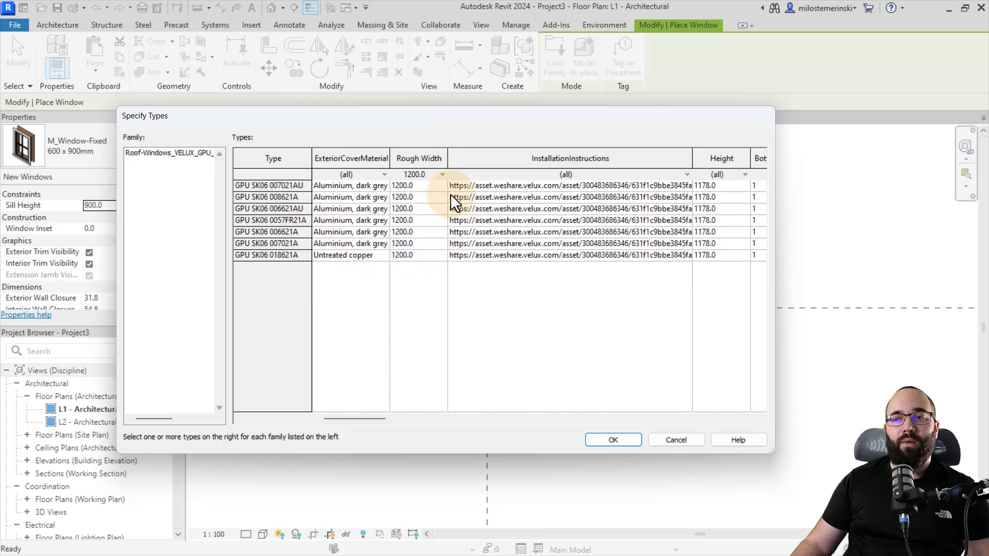
left_click_drag(380, 419, 261, 423)
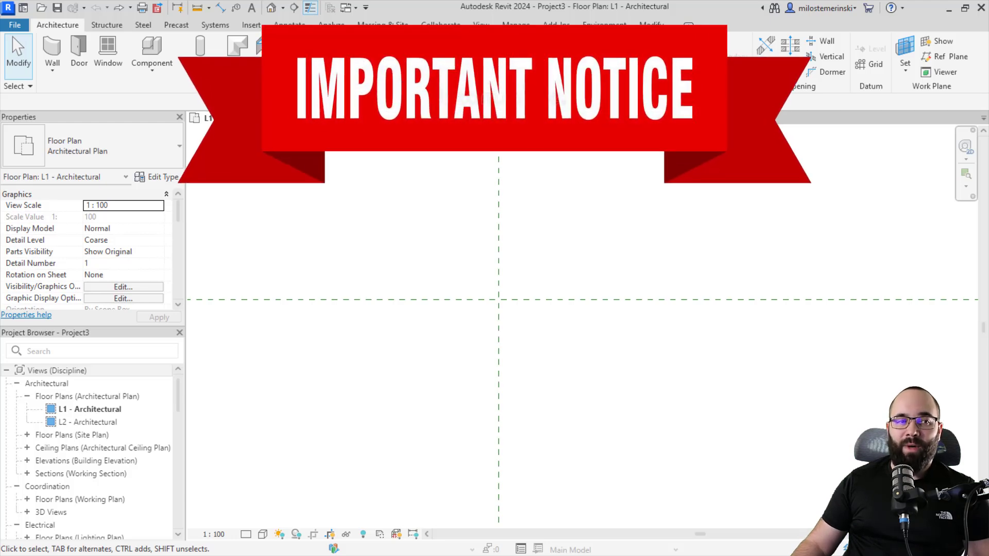
Drag AD_Table.rfa from File Explorer onto the Revit canvas to load all its sizes, then review them in the type selector.
key("alt+Tab")
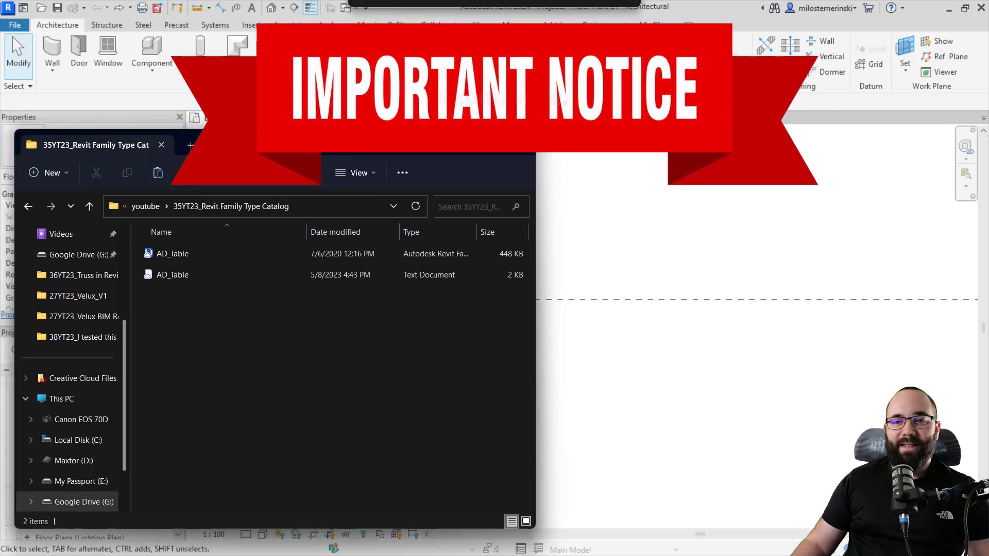
left_click(239, 243)
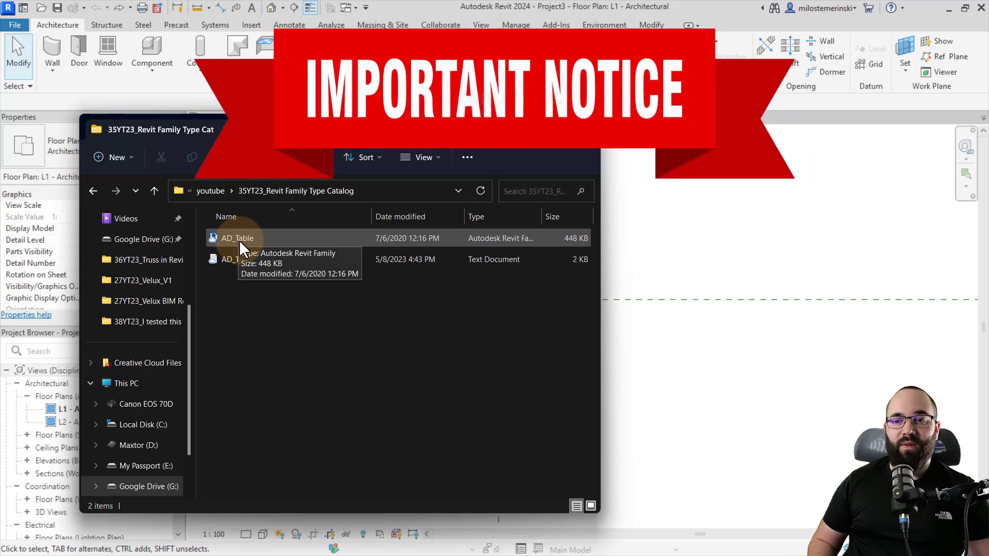
mouse_move(239, 240)
left_mouse_down()
mouse_move(695, 233)
mouse_move(682, 244)
left_mouse_up()
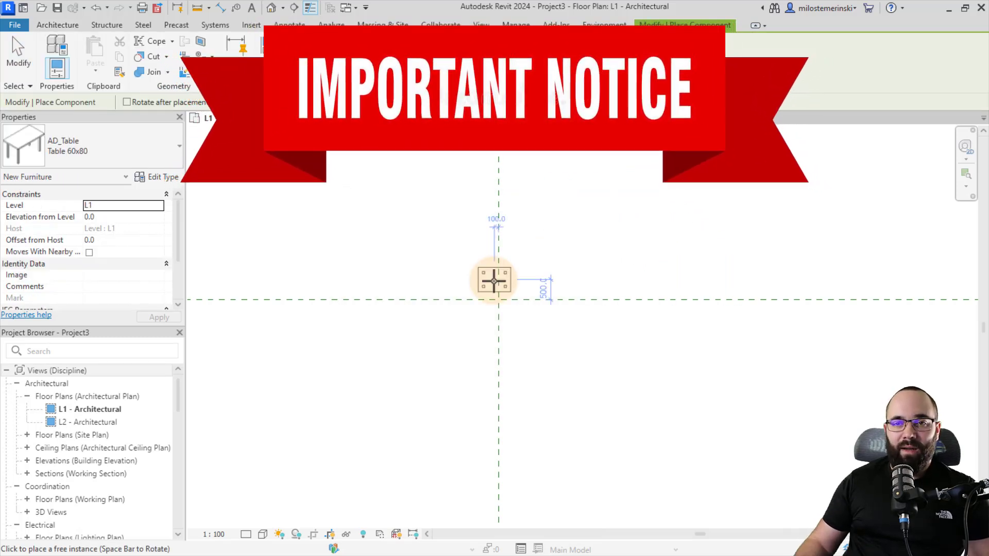
left_click(139, 143)
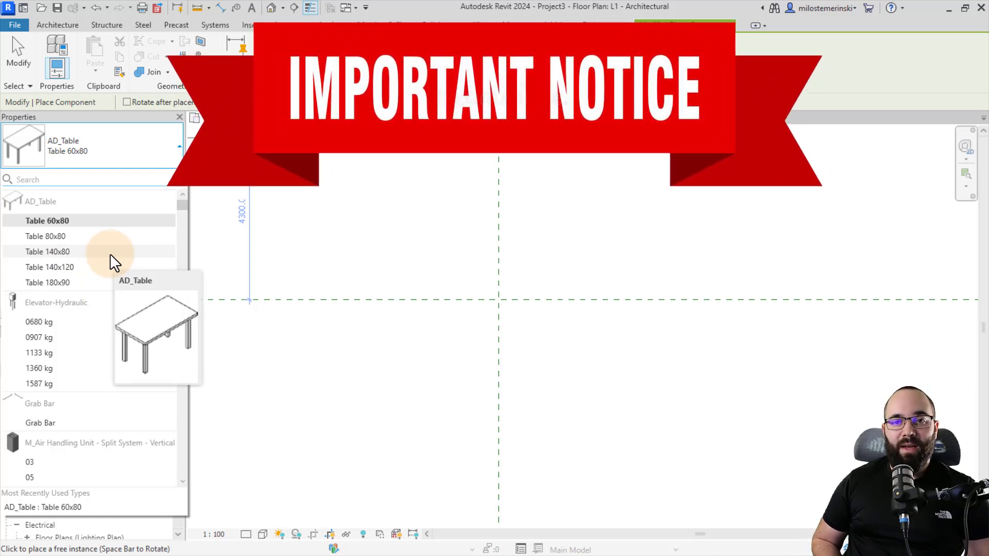
key("Escape")
key("Escape")
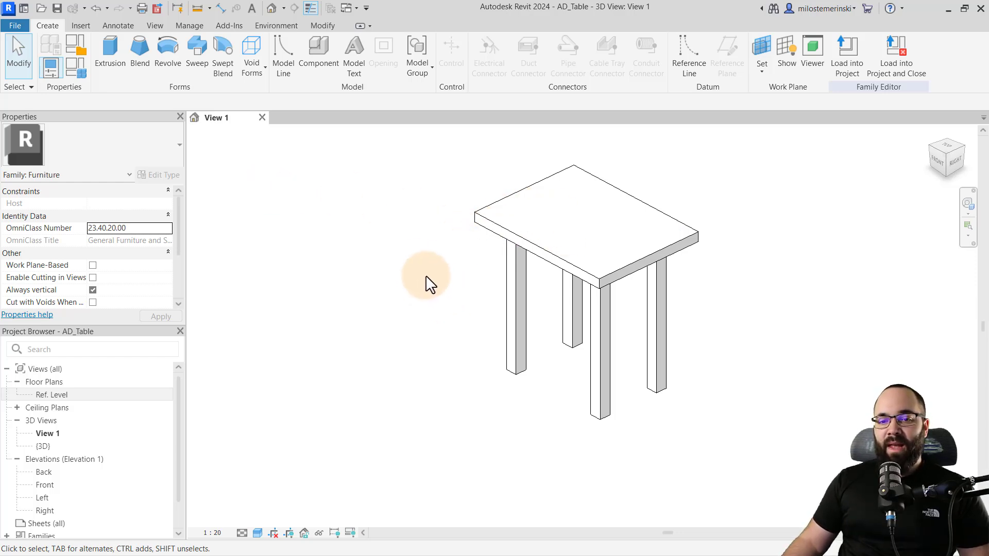
double_click(55, 395)
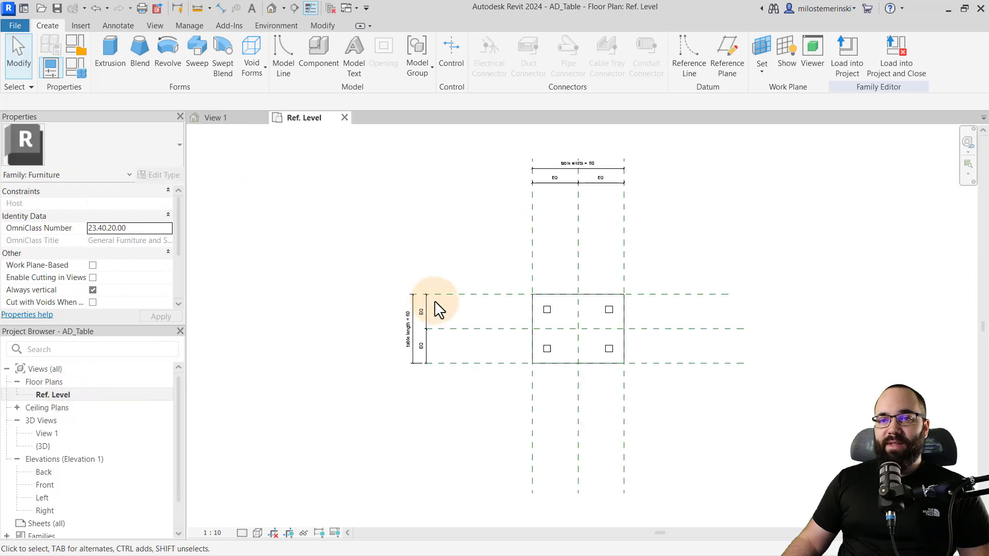
middle_click_drag(457, 393, 303, 404)
scroll(343, 294, "up", 2)
scroll(322, 274, "up", 1)
scroll(461, 176, "up", 1)
scroll(417, 219, "down", 2)
scroll(342, 299, "down", 1)
scroll(310, 279, "up", 2)
left_click(224, 120)
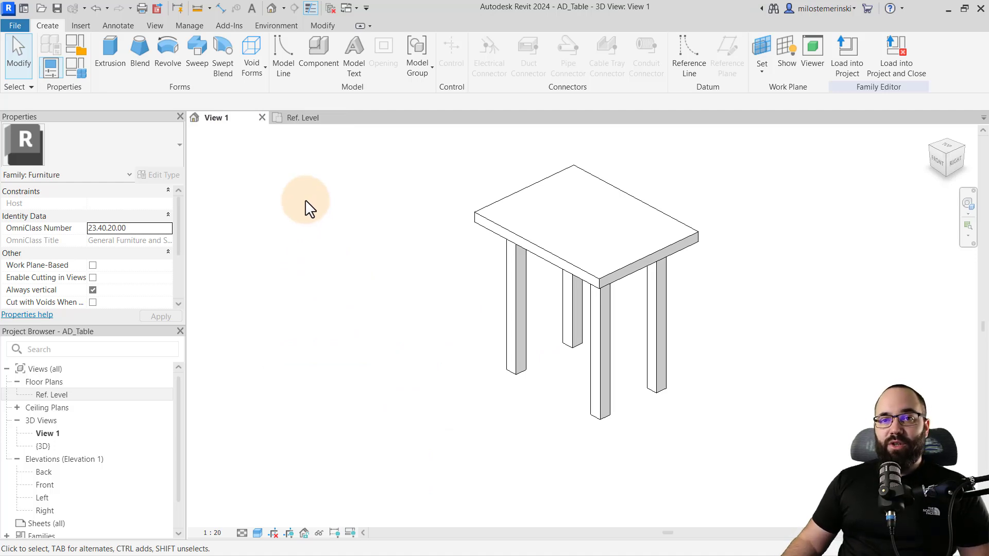
In Family Types, create a new type named 'Table 60x80 cm'.
left_click(74, 75)
left_click_drag(154, 109, 176, 93)
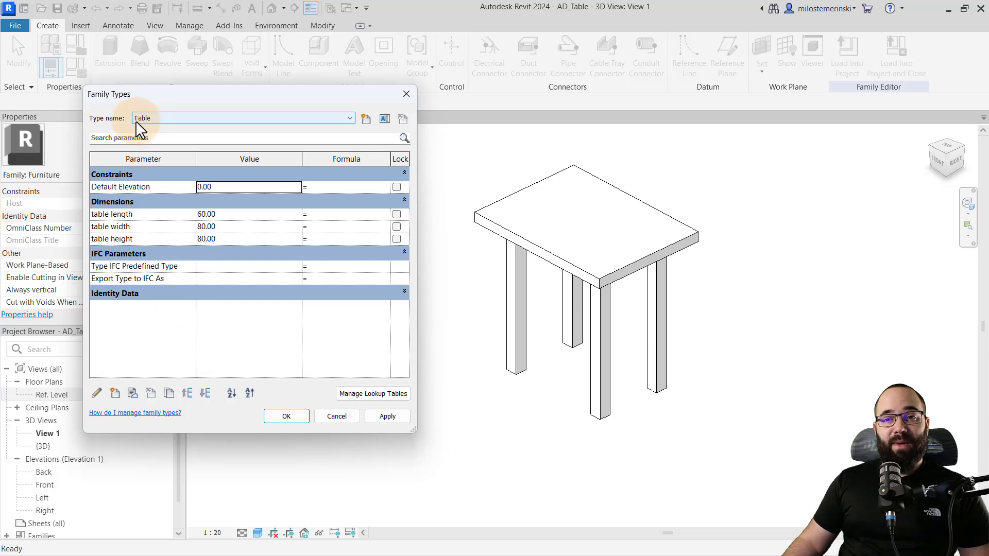
left_click(204, 121)
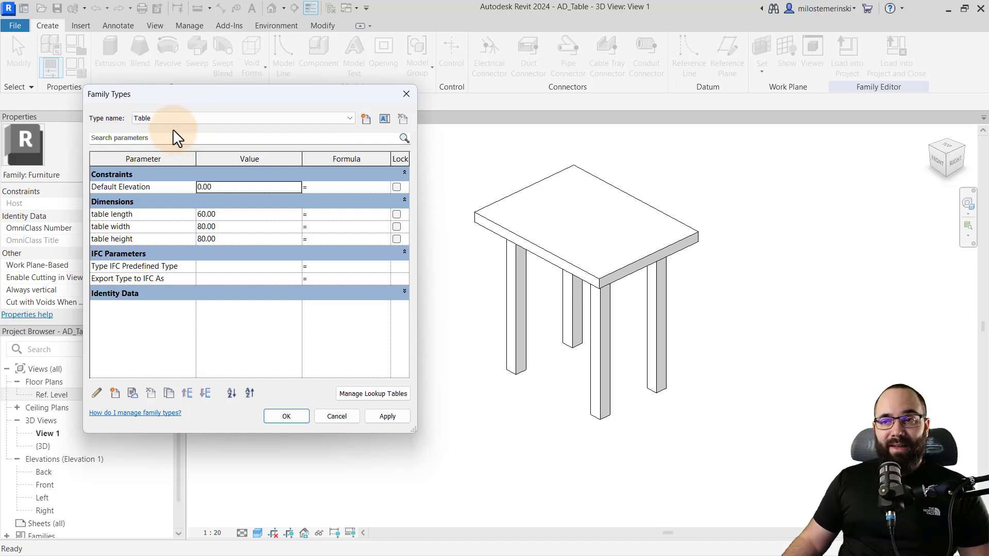
left_click(366, 123)
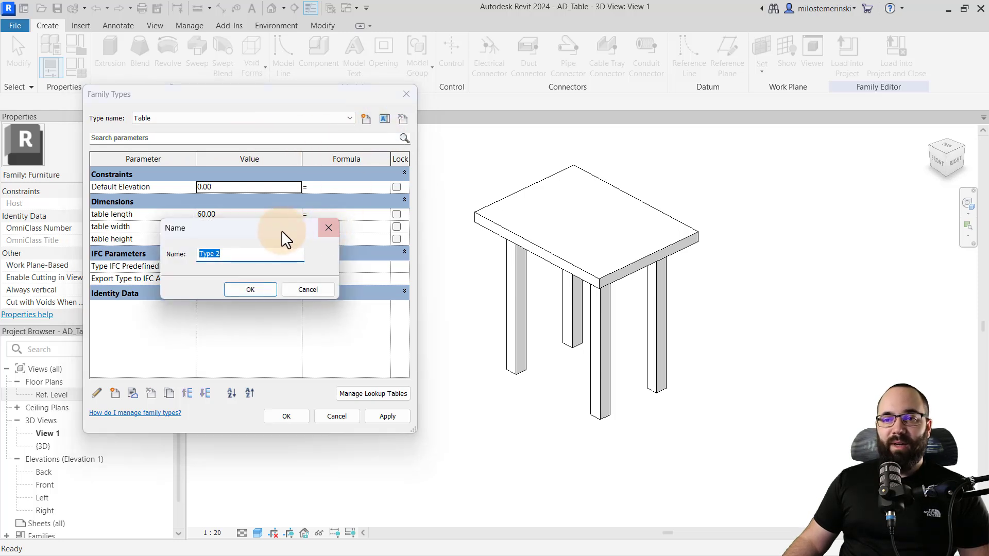
left_click_drag(277, 231, 349, 181)
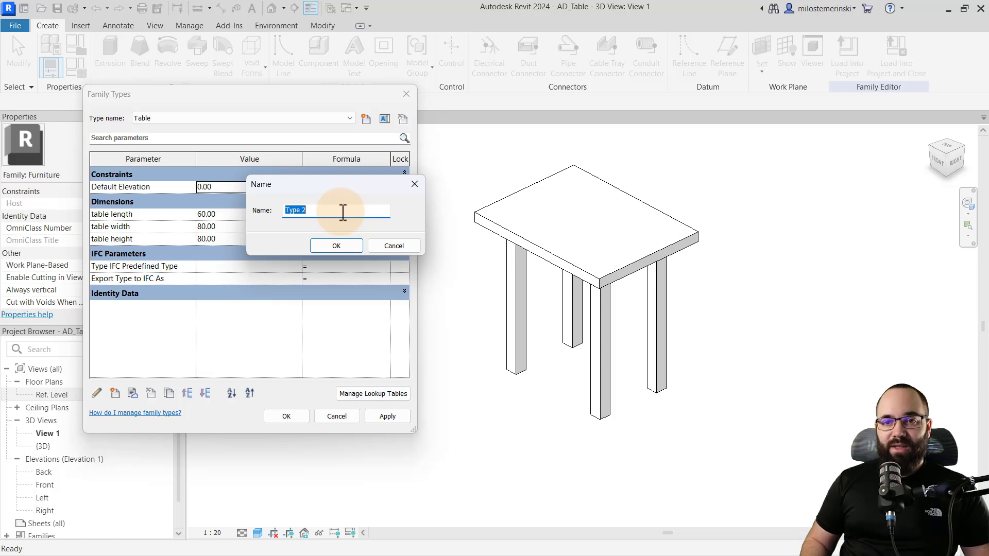
type("Table")
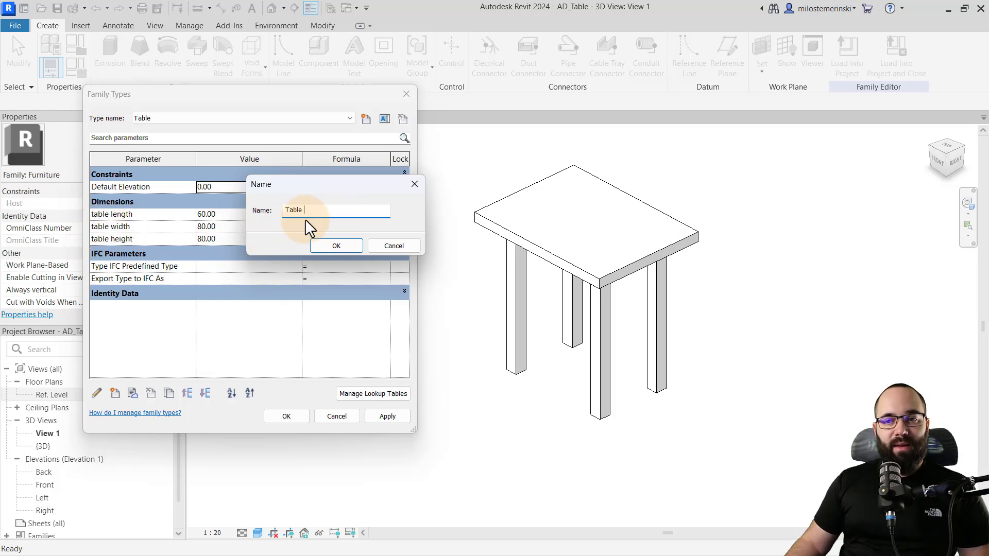
type(" 60")
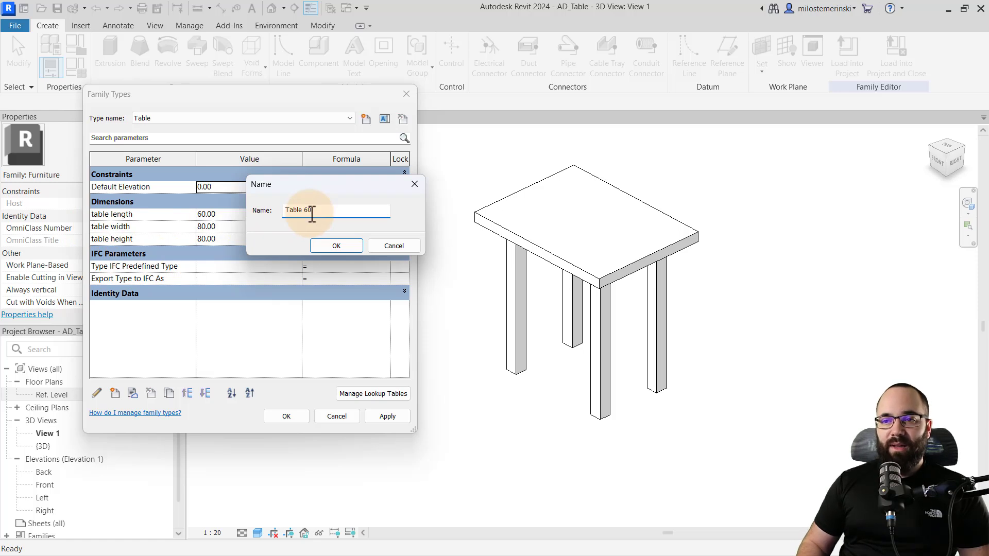
type("x80 cm")
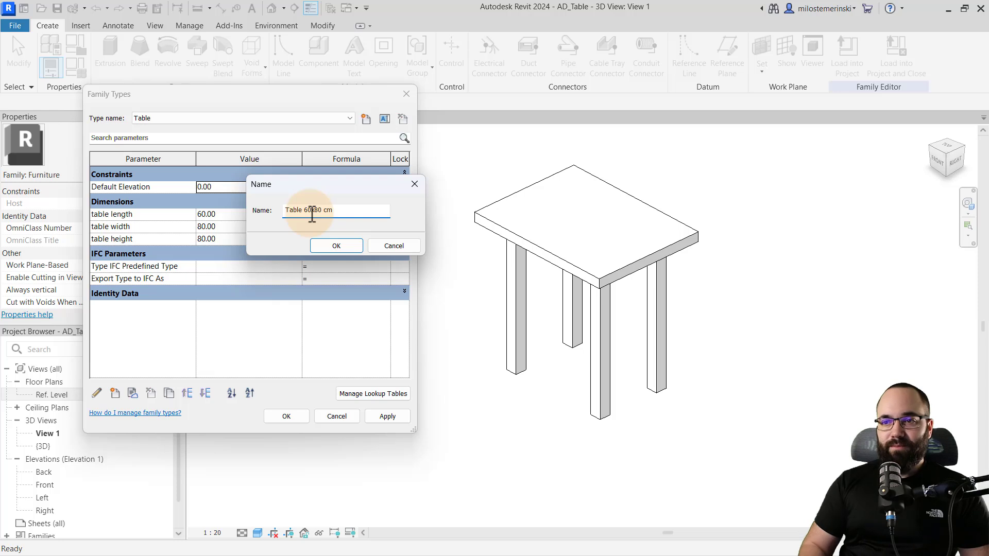
left_click(330, 247)
Check the Type name list now holds 'Table' and 'Table 60x80 cm', ending on the latter.
left_click(237, 119)
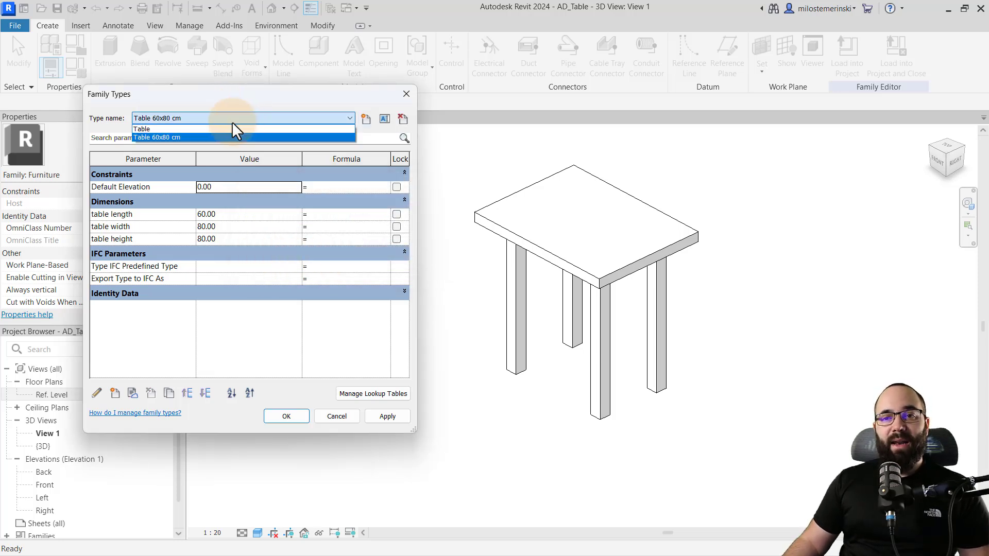
left_click(229, 129)
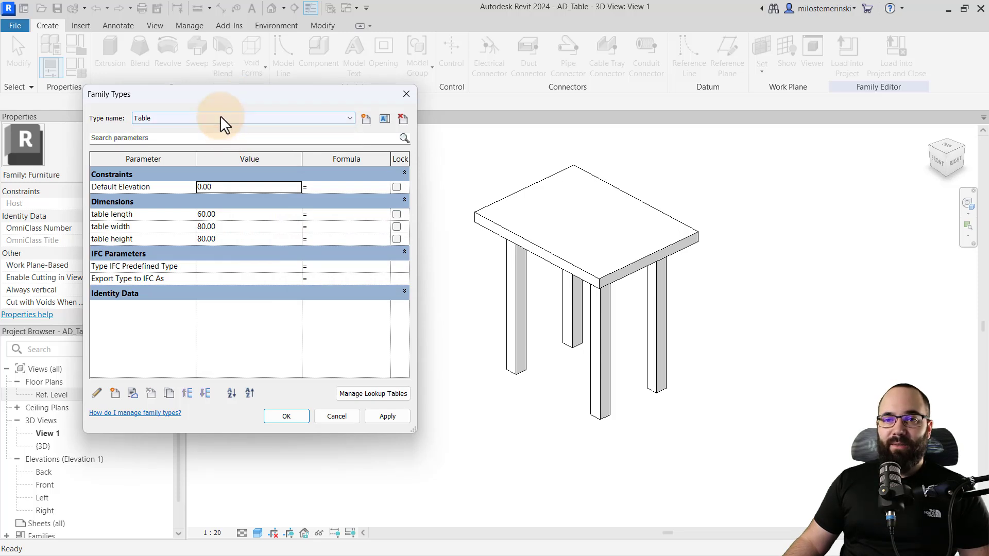
left_click(220, 116)
left_click(214, 137)
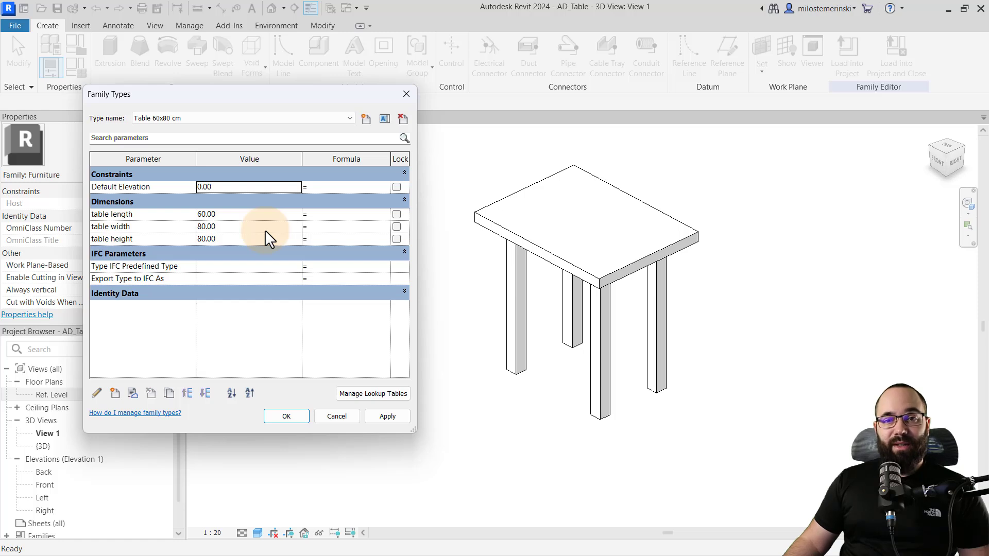
Create another family type named 'Table 80x120 cm'.
left_click(365, 118)
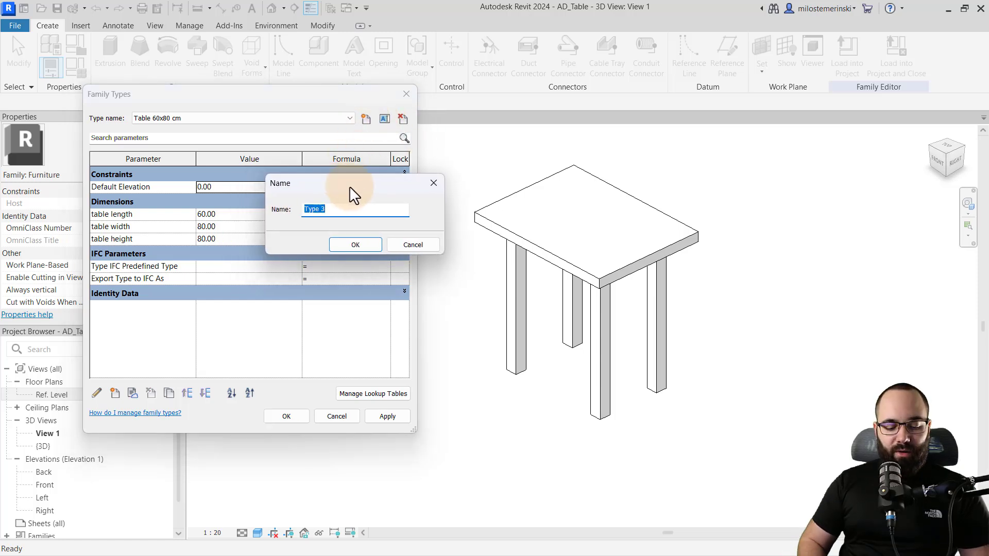
type("Tabl")
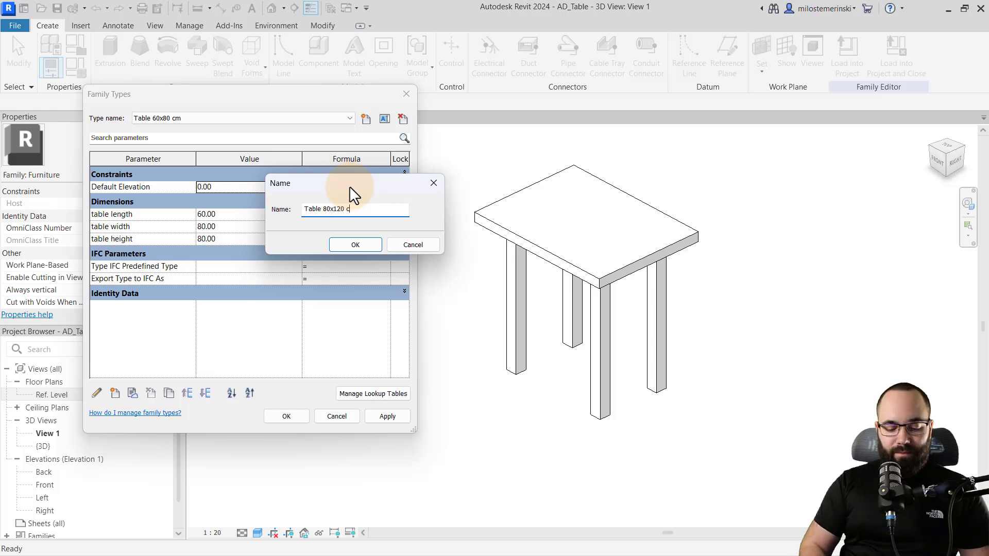
type("m")
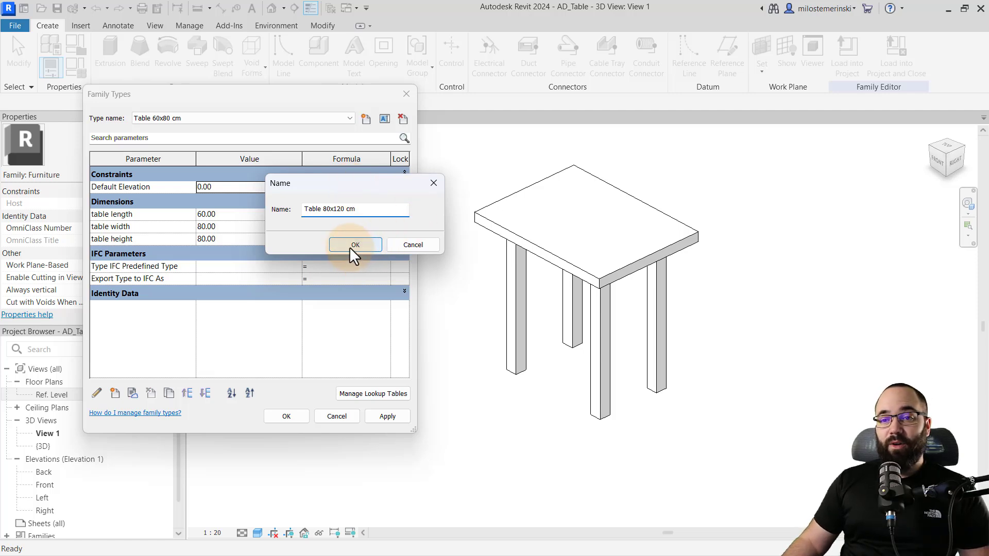
left_click(349, 246)
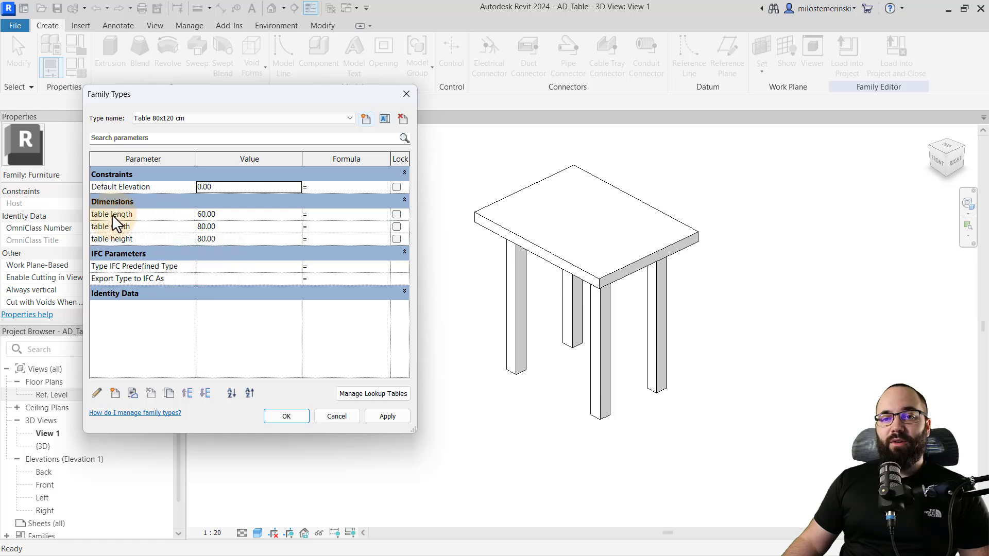
Set its table length to 80 and width to 120, apply it to the model, then switch to Table 60x80 cm.
left_click(232, 216)
type("0")
key("BackSpace")
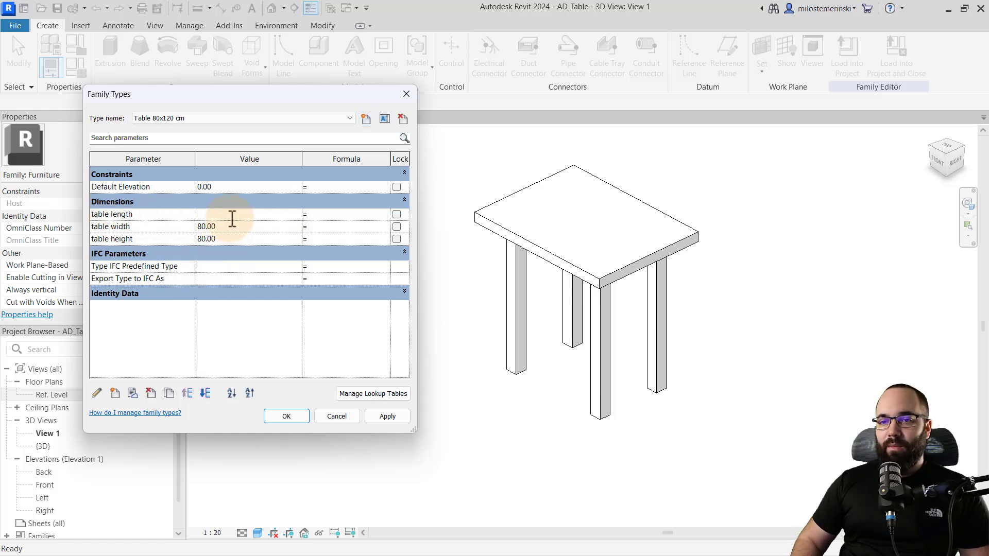
type("80")
left_click(236, 237)
type("120")
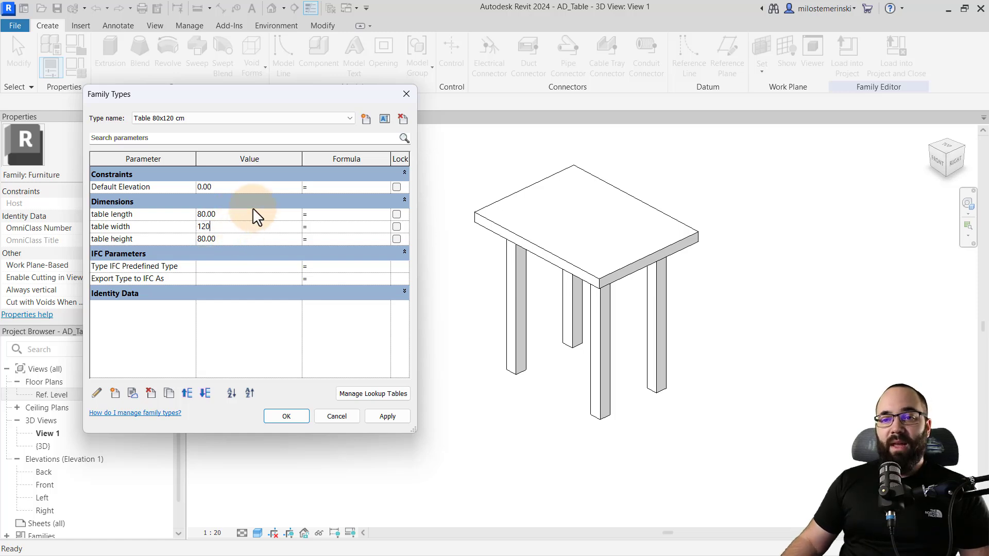
left_click(253, 206)
left_click(239, 202)
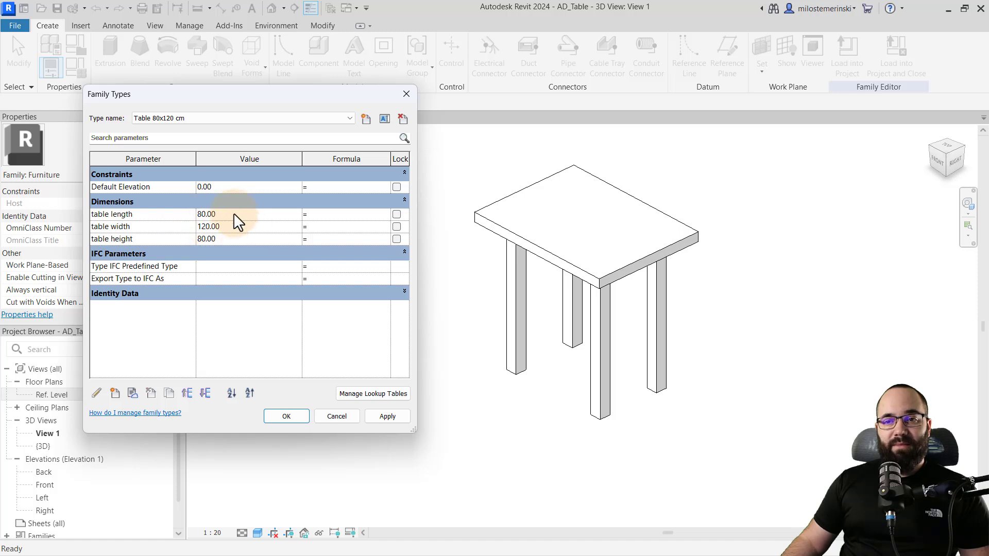
left_click(383, 418)
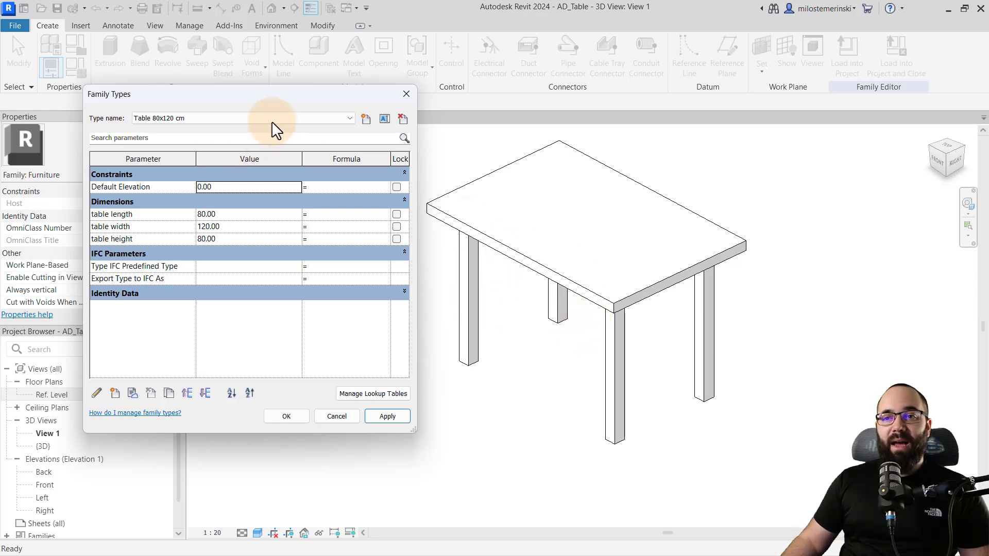
left_click(221, 123)
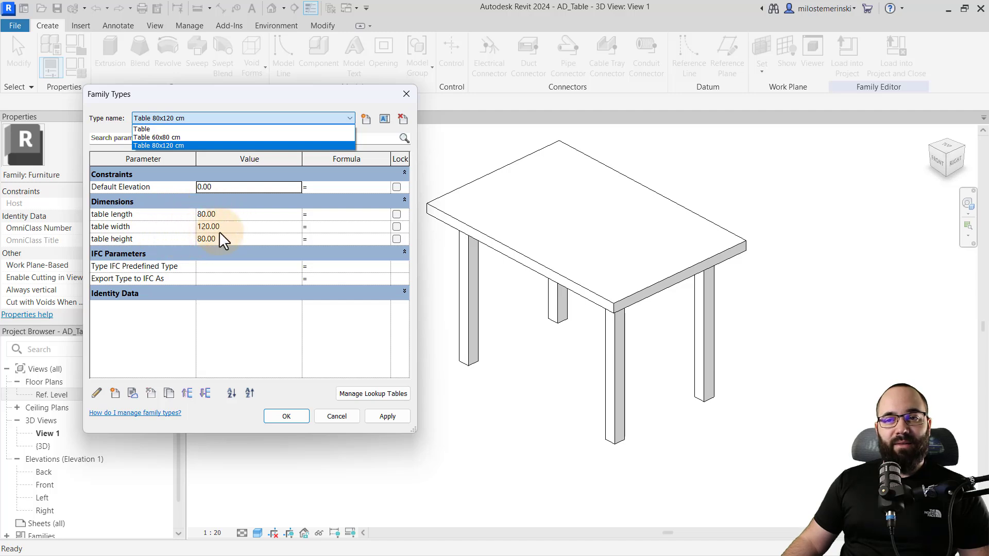
left_click(194, 137)
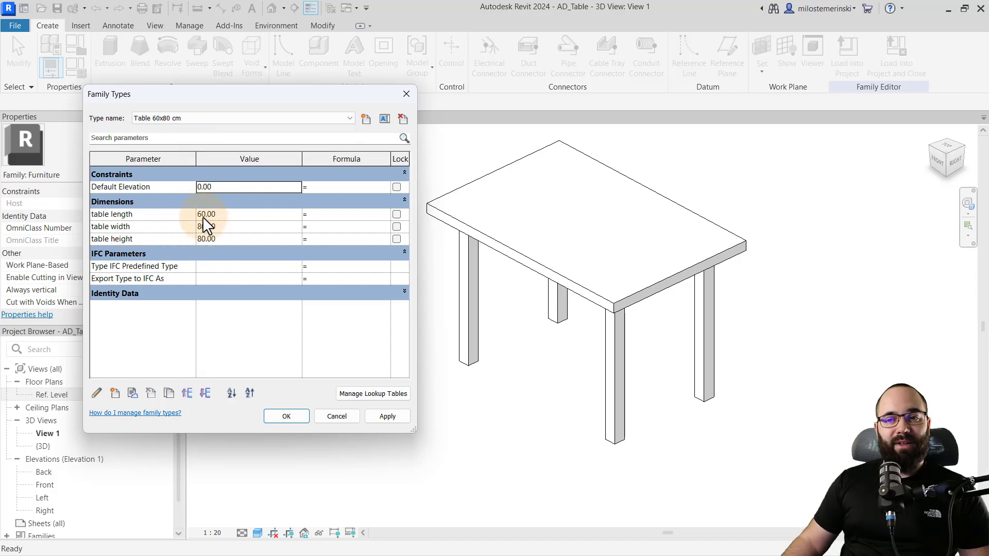
Apply the 60x80 size to the model, then the 80x120 size, to preview each.
left_click(387, 415)
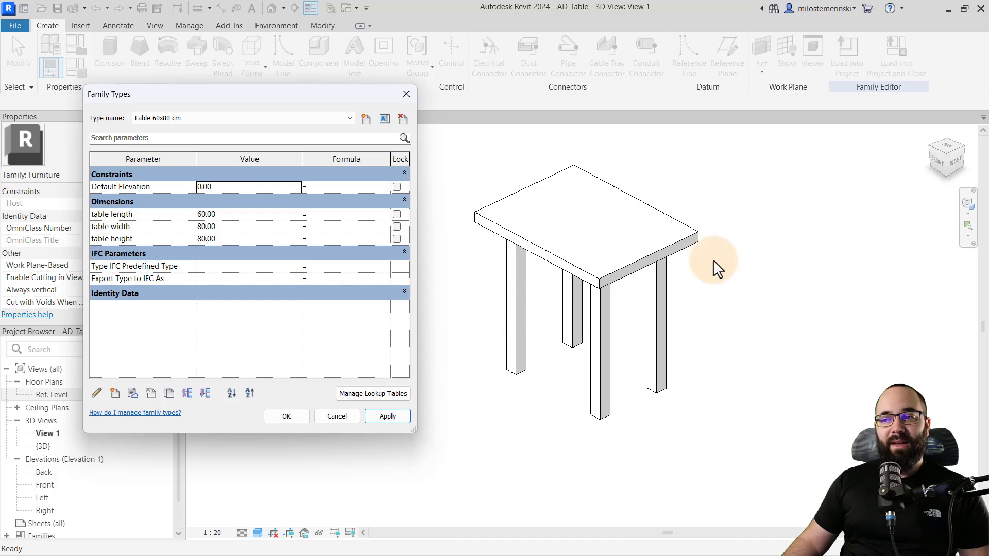
left_click(180, 119)
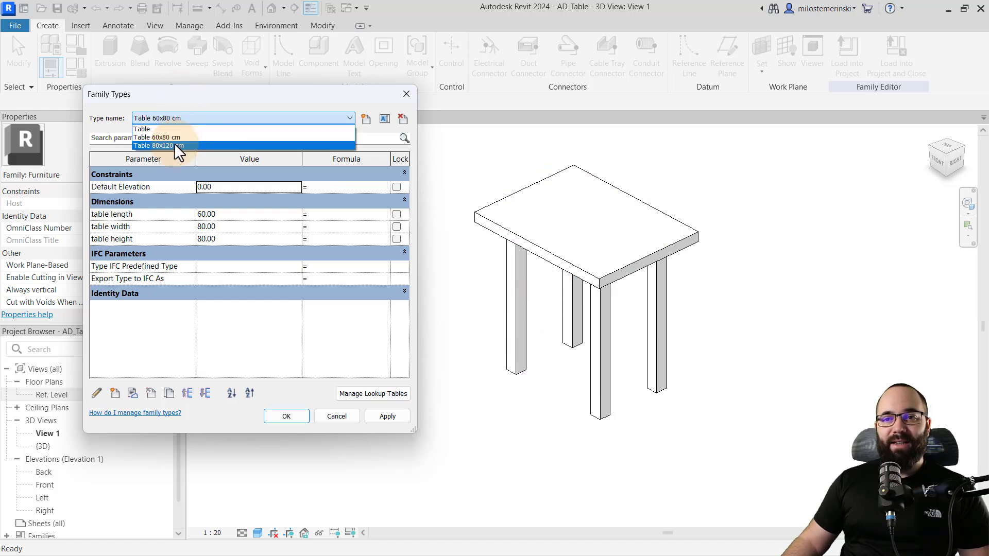
left_click(174, 143)
left_click(386, 415)
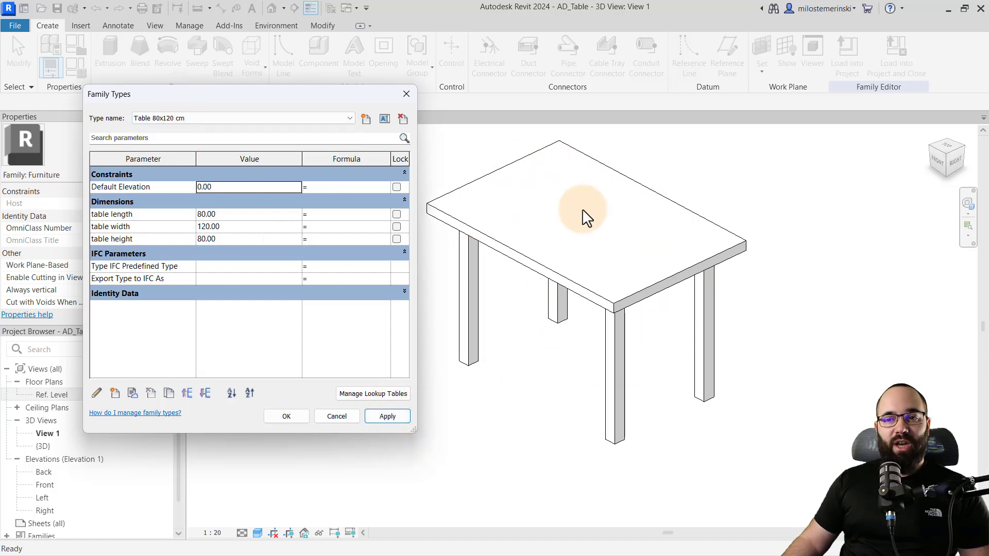
Return the family to the original 'Table' type.
left_click(189, 119)
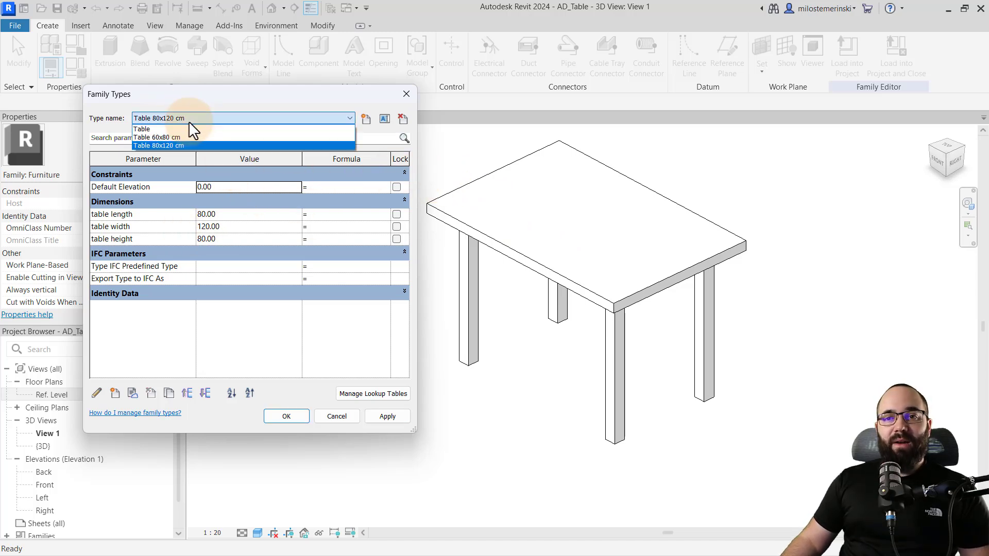
left_click(142, 129)
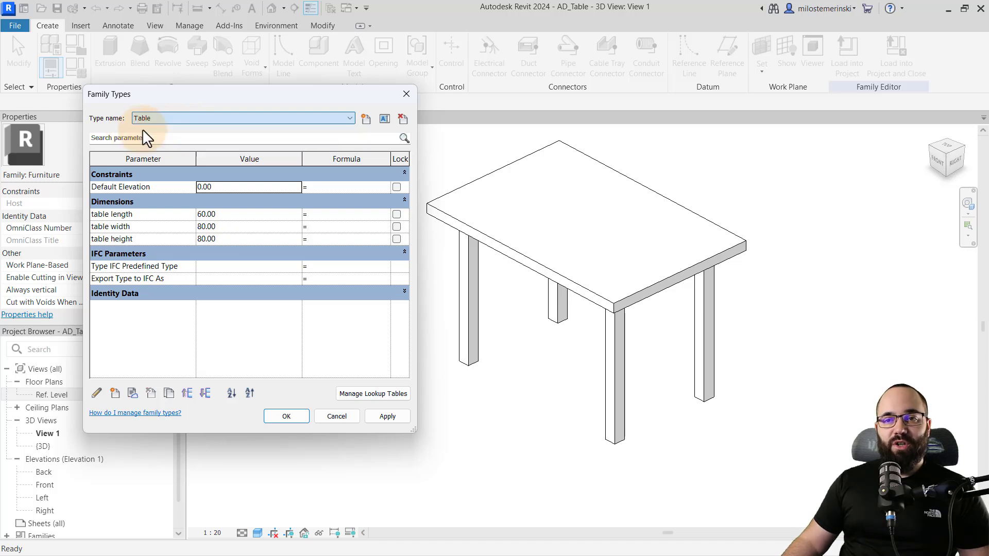
left_click(147, 118)
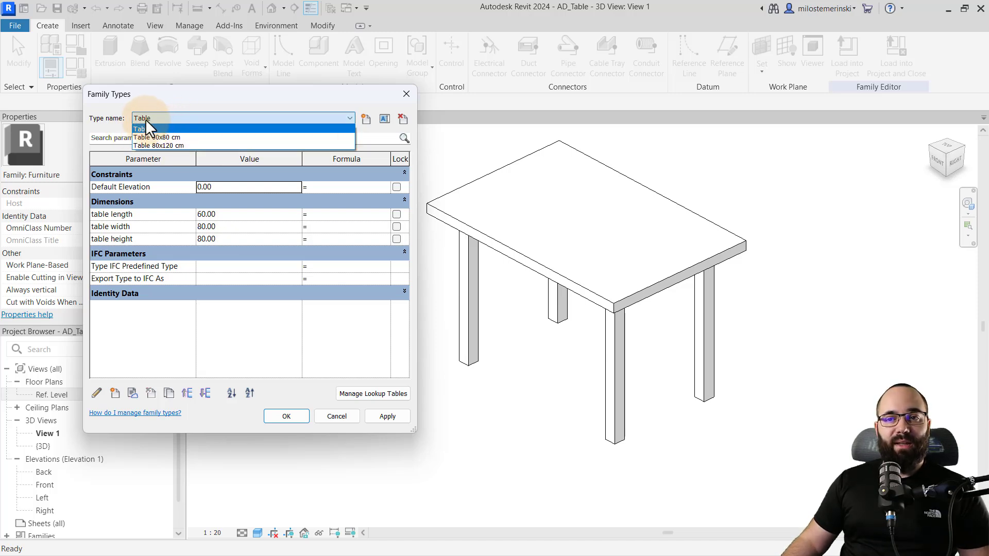
left_click(152, 126)
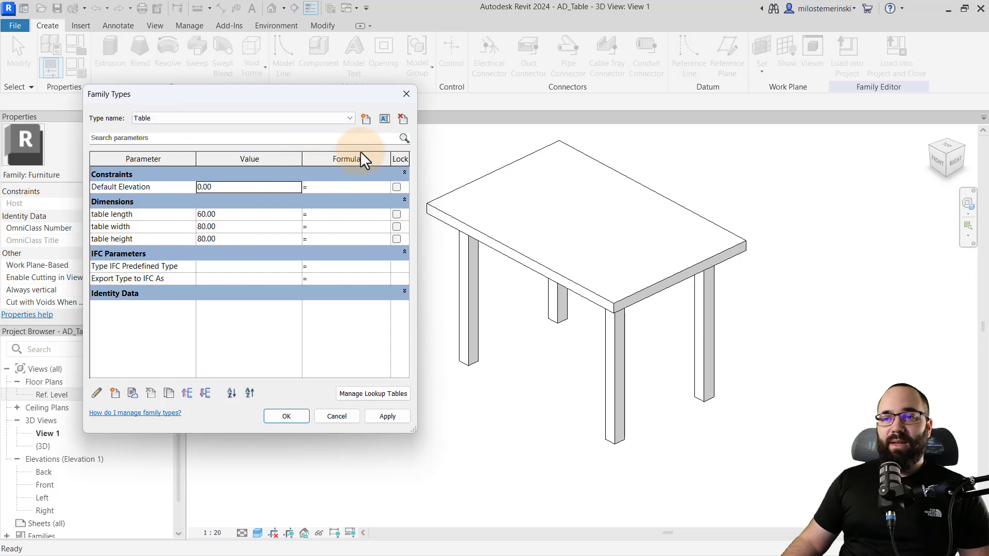
Rename the type to 'Table 90x90' and set its table length and width both to 90.
left_click(385, 120)
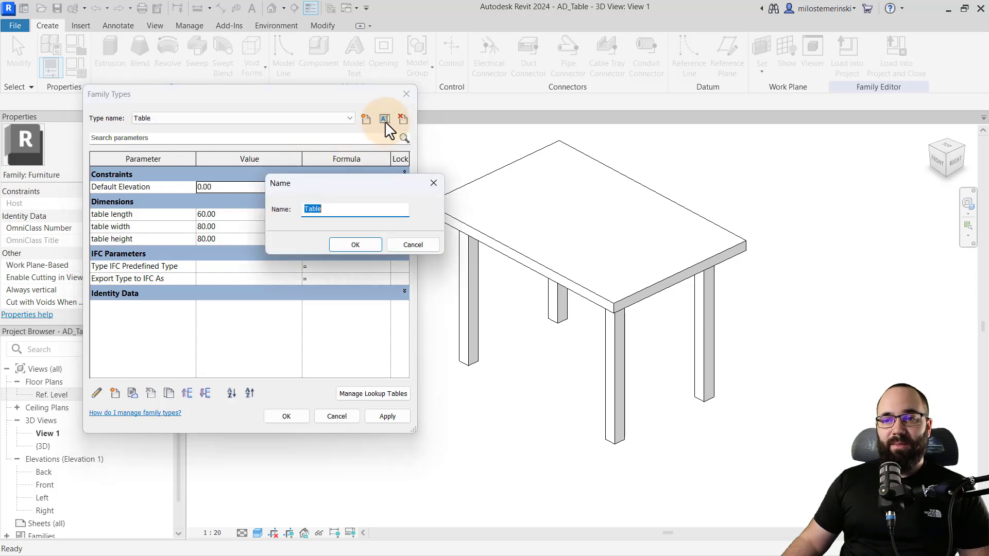
left_click(333, 215)
type("90x90")
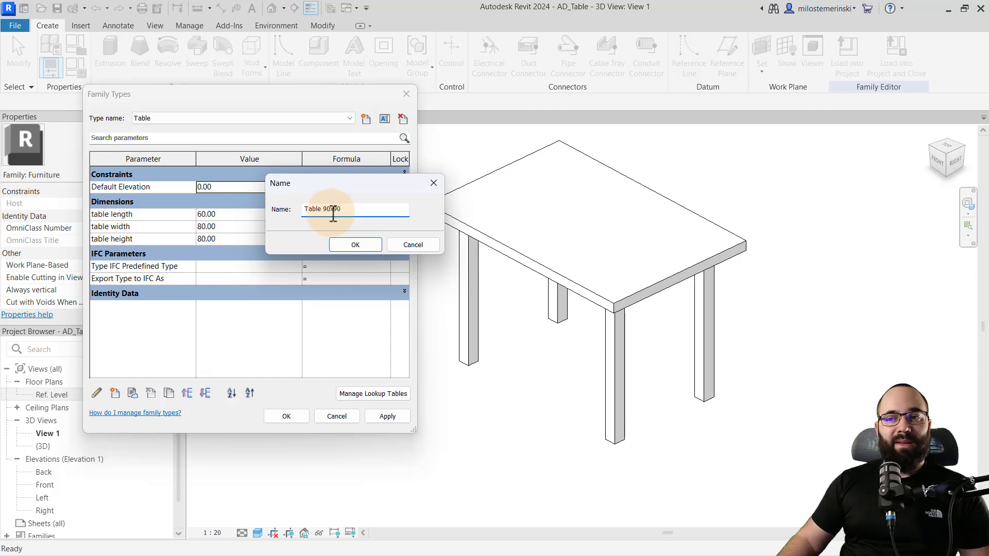
left_click(348, 244)
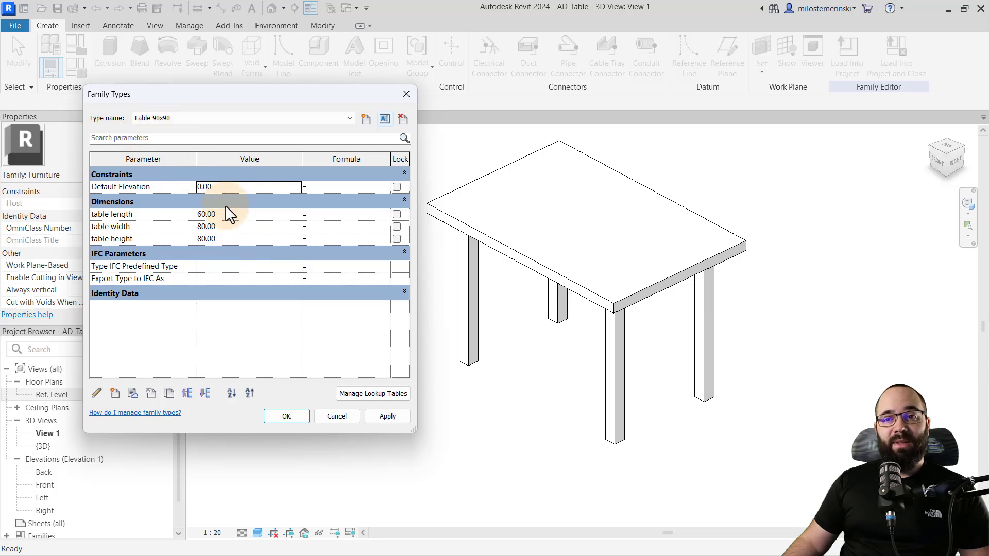
left_click(225, 213)
type("90")
left_click(240, 229)
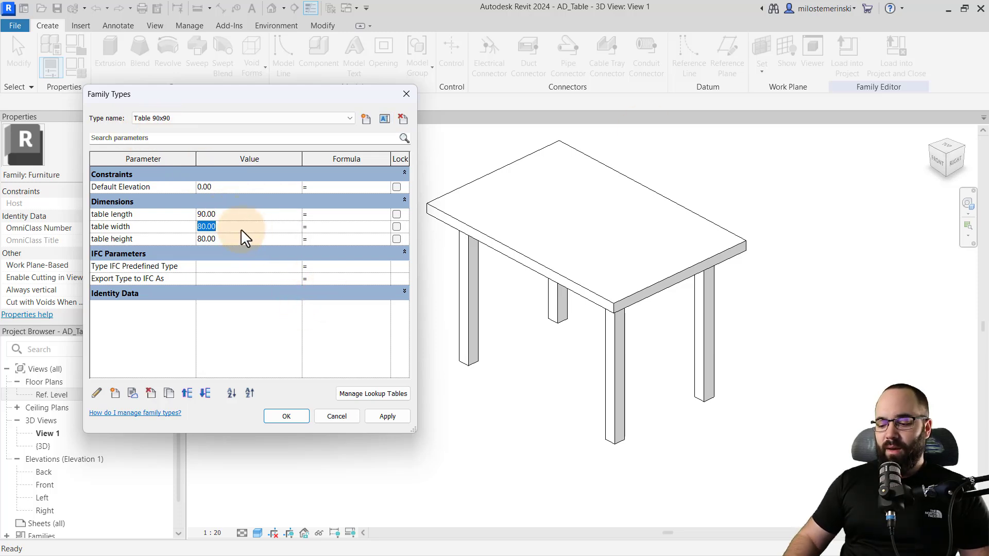
type("90")
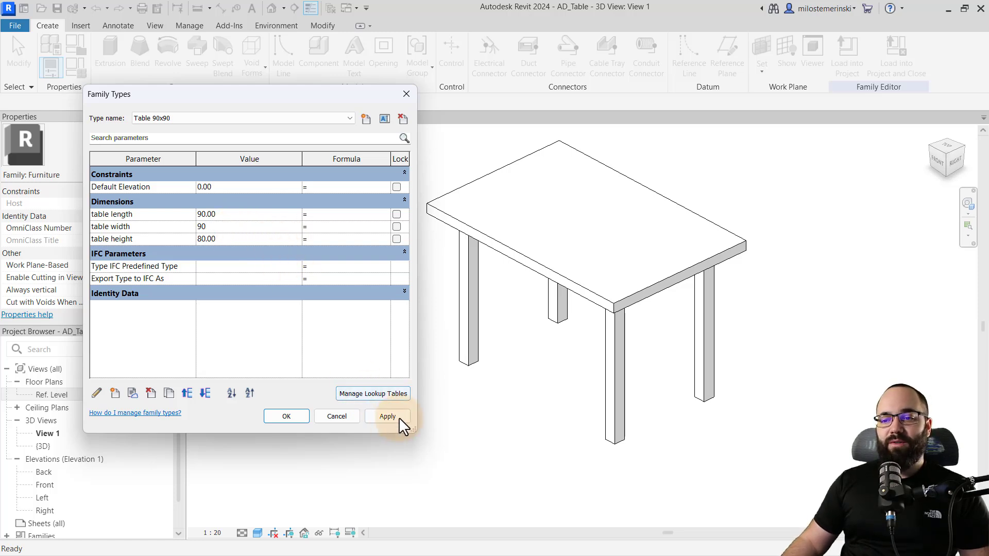
left_click(398, 417)
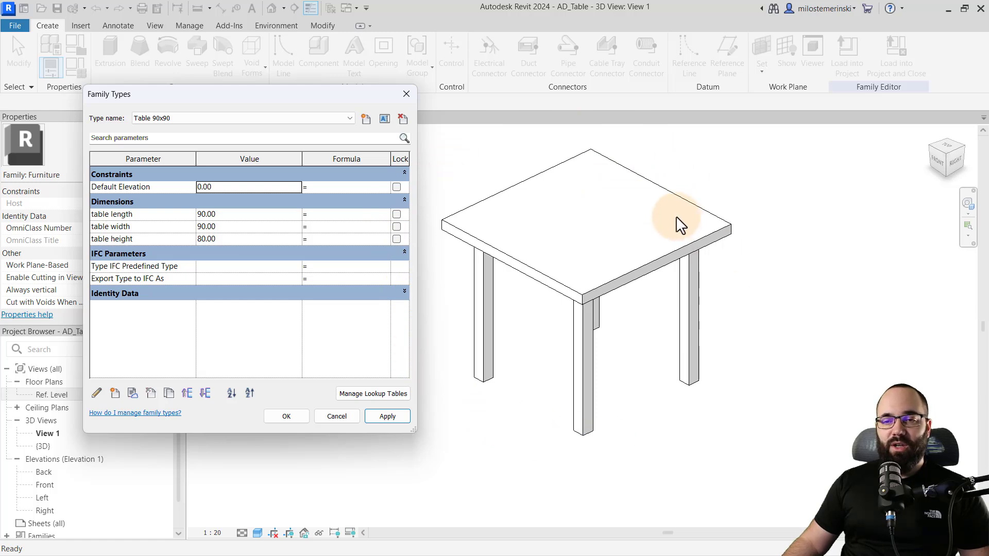
Switch through the Table 60x80 cm and Table 80x120 cm types to check their sizes.
left_click(186, 123)
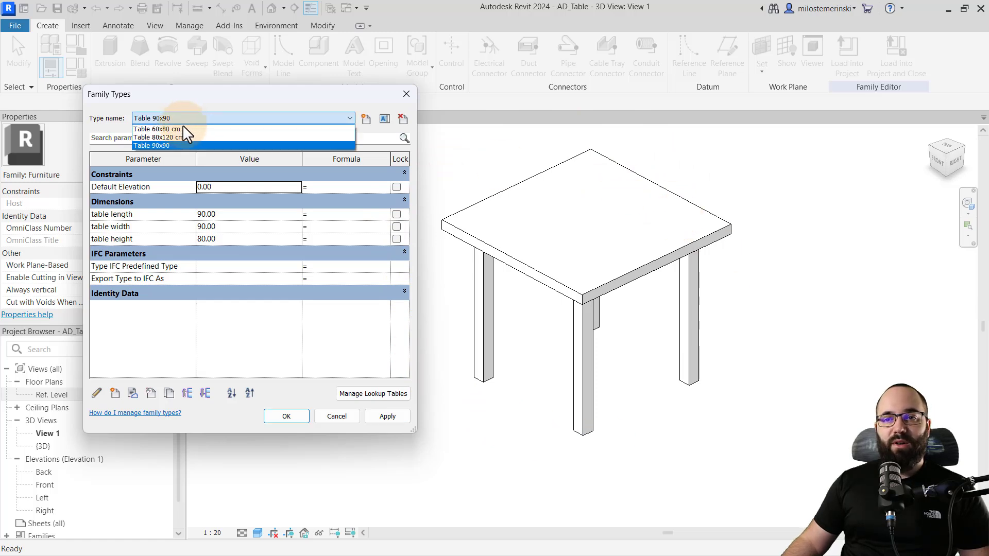
left_click(387, 415)
left_click(239, 118)
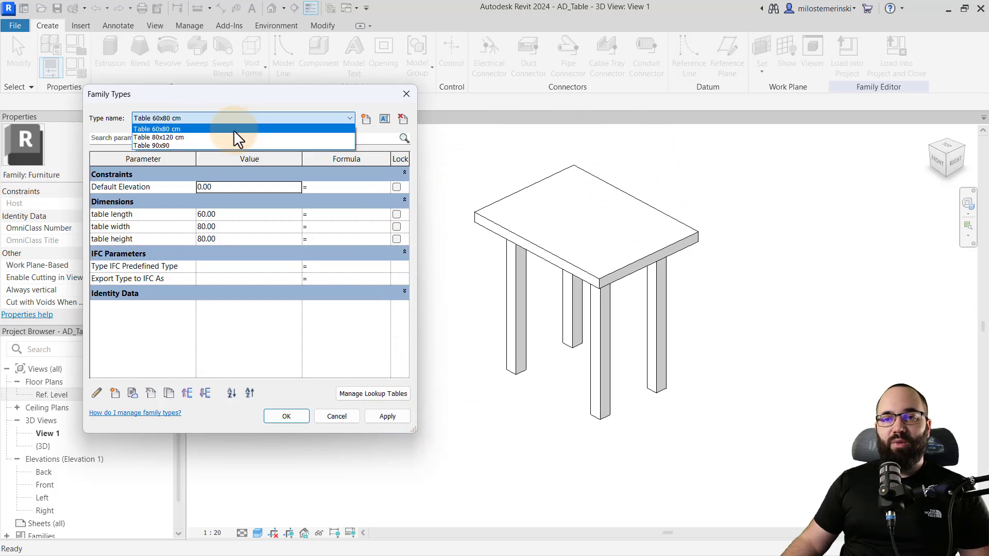
left_click(386, 416)
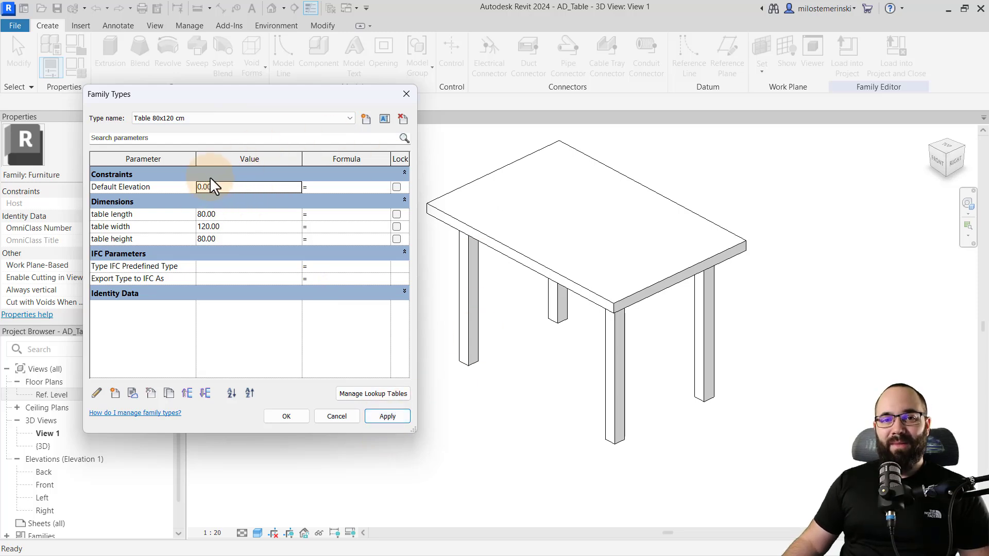
Close the family types and start exporting the family types from the File export menu.
left_click(286, 415)
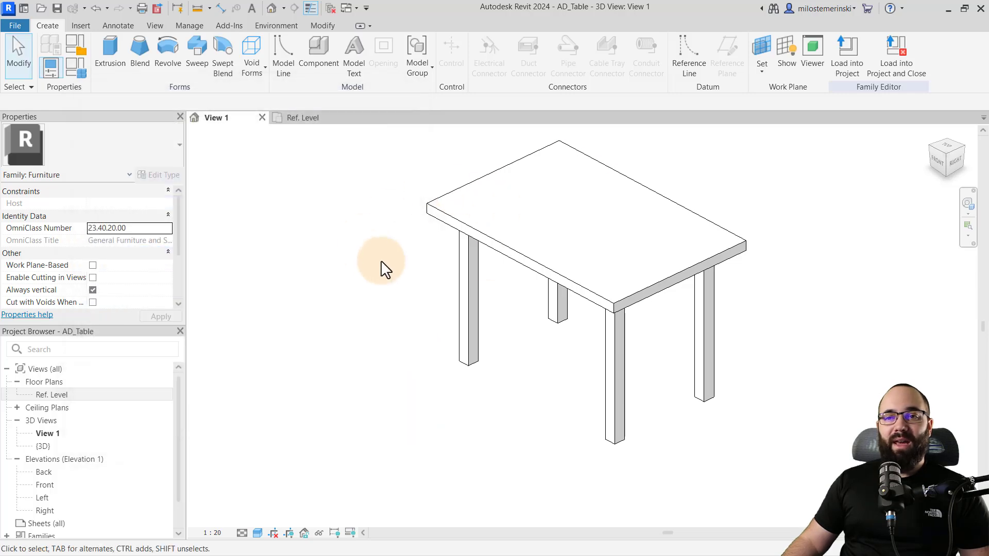
middle_click_drag(400, 285, 272, 281)
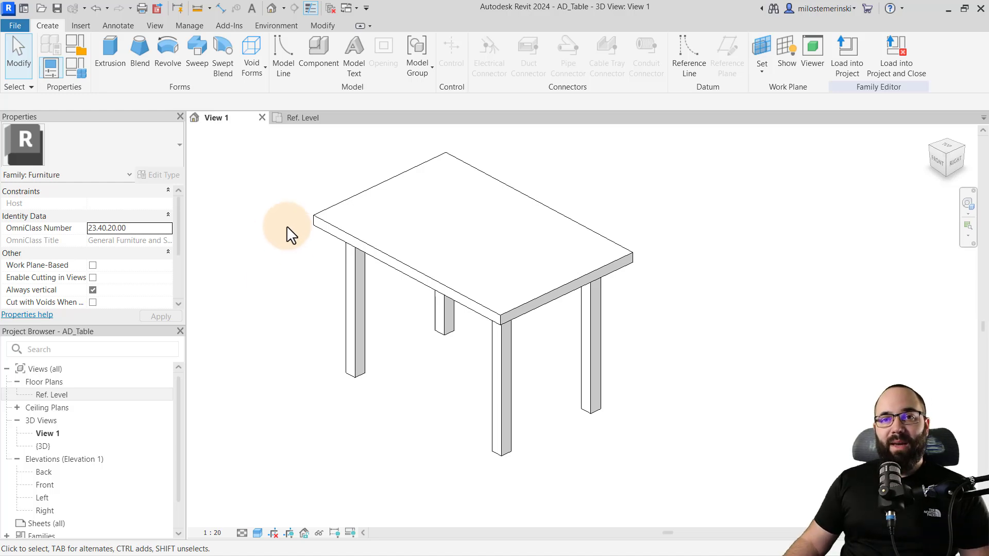
left_click(18, 23)
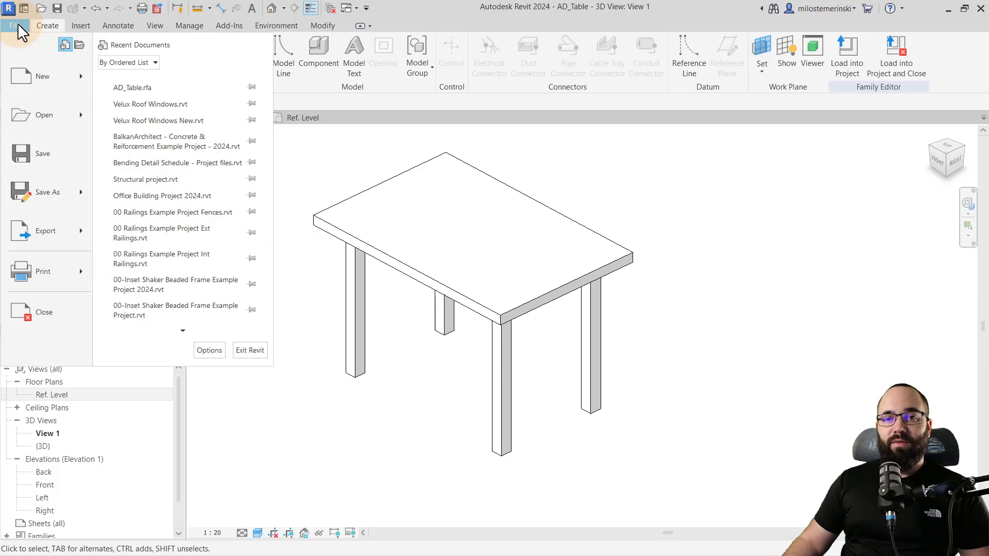
left_click(61, 231)
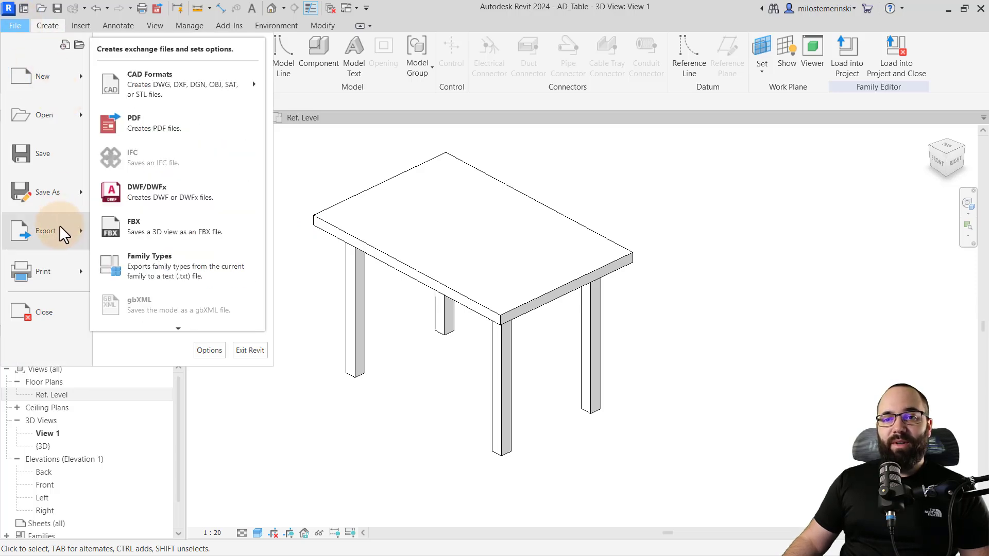
left_click(165, 272)
Save the type catalog as AD_Table.txt in the 35YT23_Revit Family Type Catalog folder.
left_click_drag(438, 22, 280, 76)
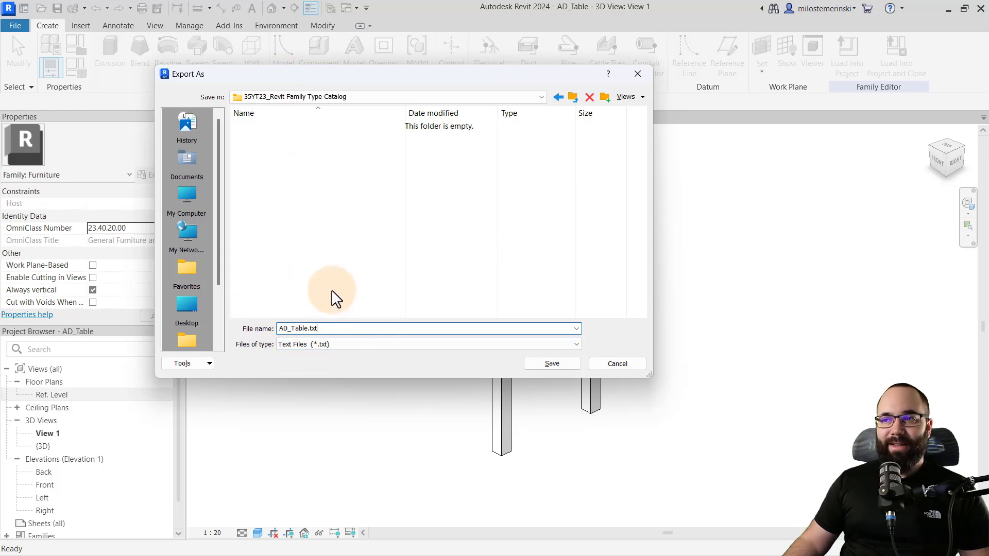
double_click(313, 329)
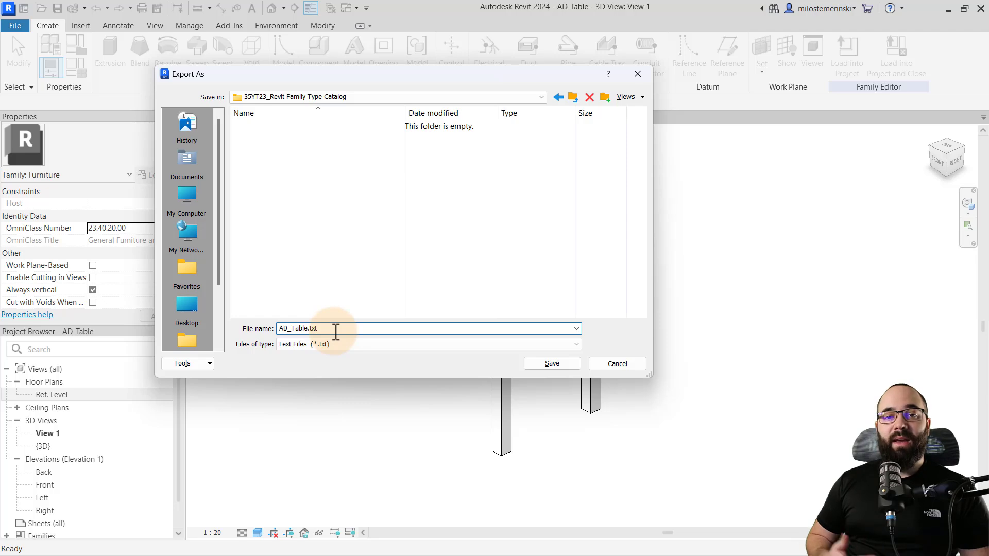
left_click(551, 365)
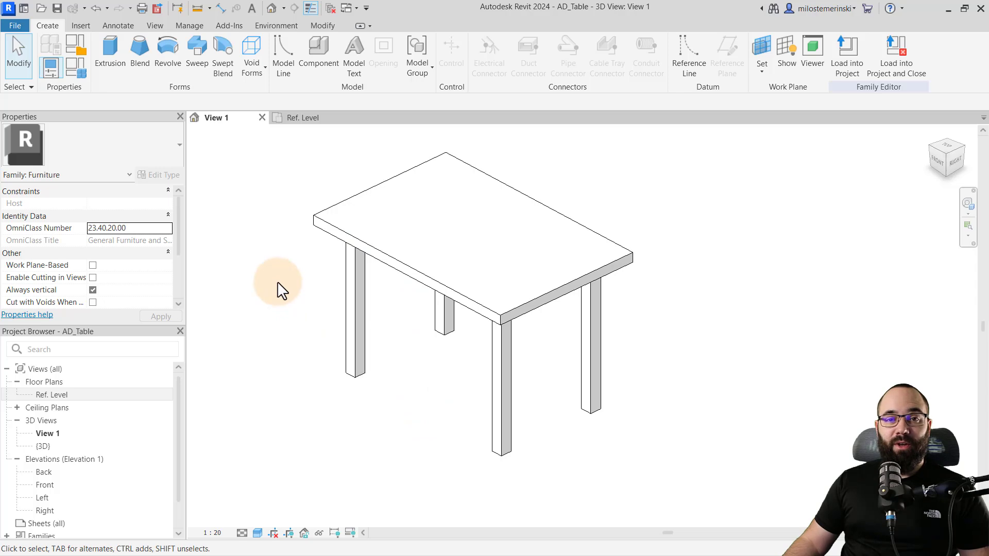
Create a new project from a template via File > New > Project.
left_click(18, 31)
left_click(30, 31)
left_click(155, 78)
left_click(330, 170)
left_click(284, 232)
left_click(331, 273)
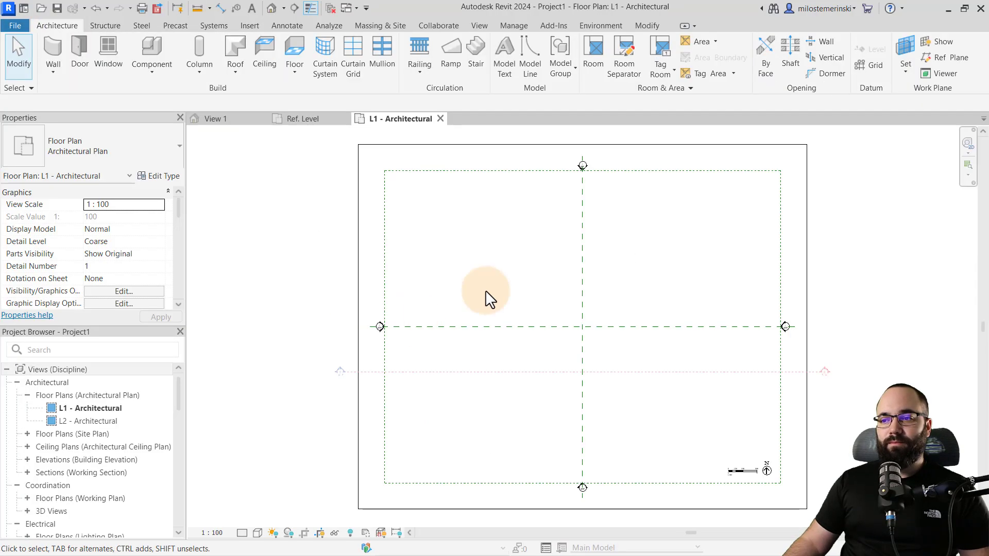
Load the AD_Table.rfa family from Insert > Load Family.
left_click(250, 25)
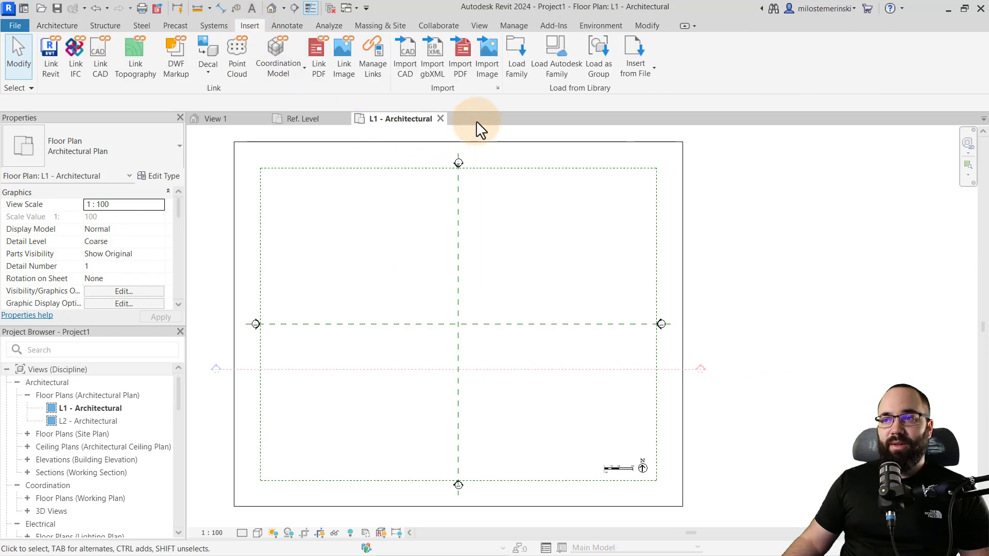
left_click(514, 72)
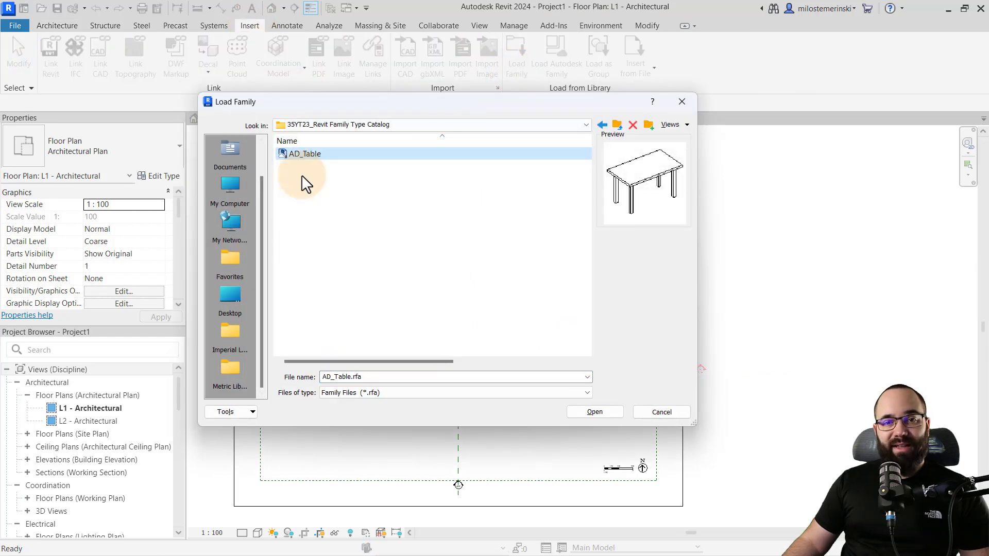
left_click(314, 173)
left_click(595, 414)
Select all three table types (90x90, 60x80 cm, 80x120 cm) in Specify Types.
mouse_move(299, 106)
left_mouse_down()
mouse_move(332, 163)
mouse_move(344, 157)
left_mouse_up()
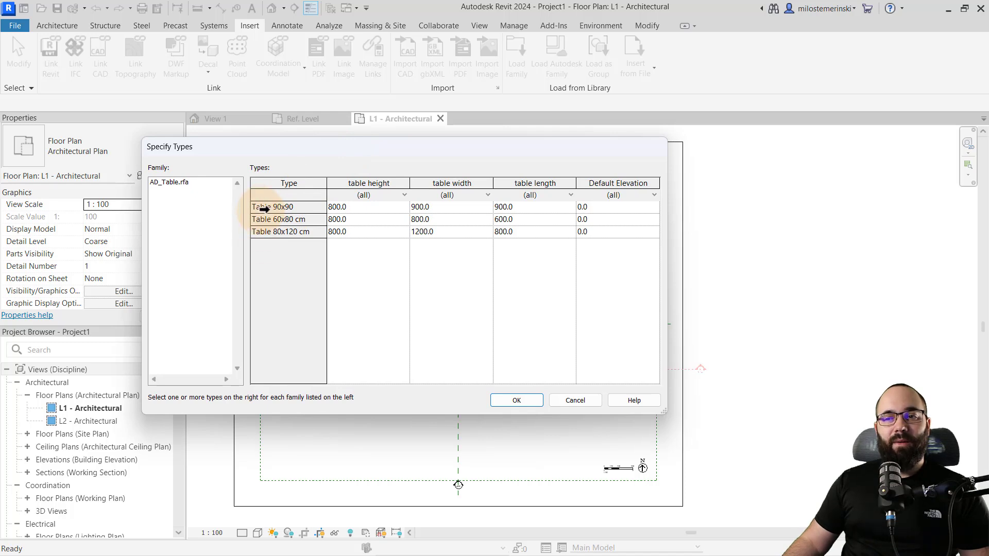
left_click(277, 207)
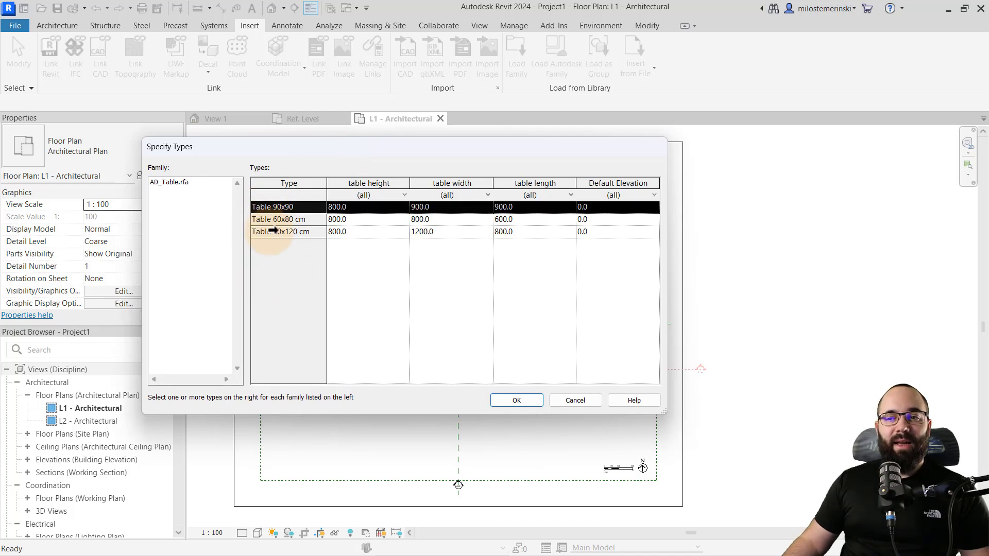
left_click(270, 232, "shift")
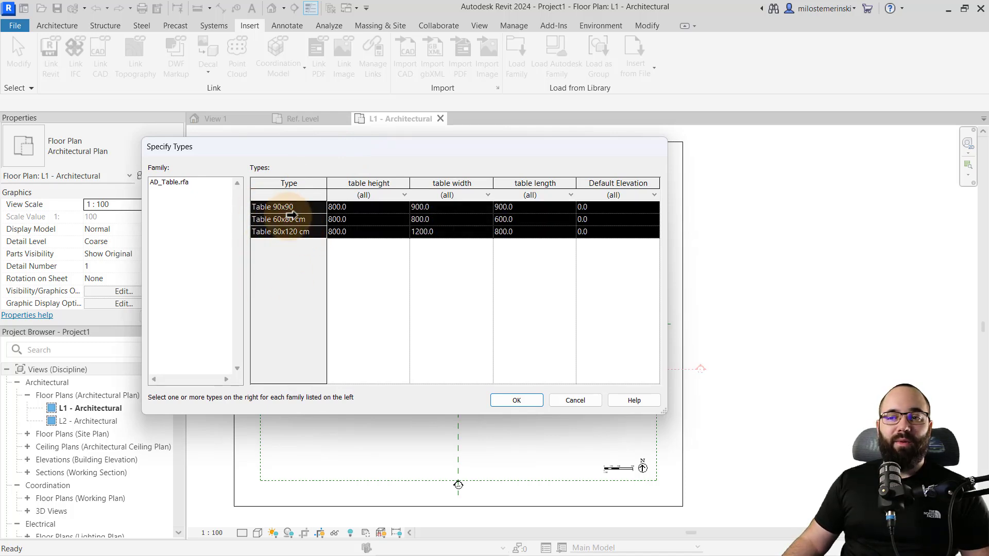
left_click(278, 220)
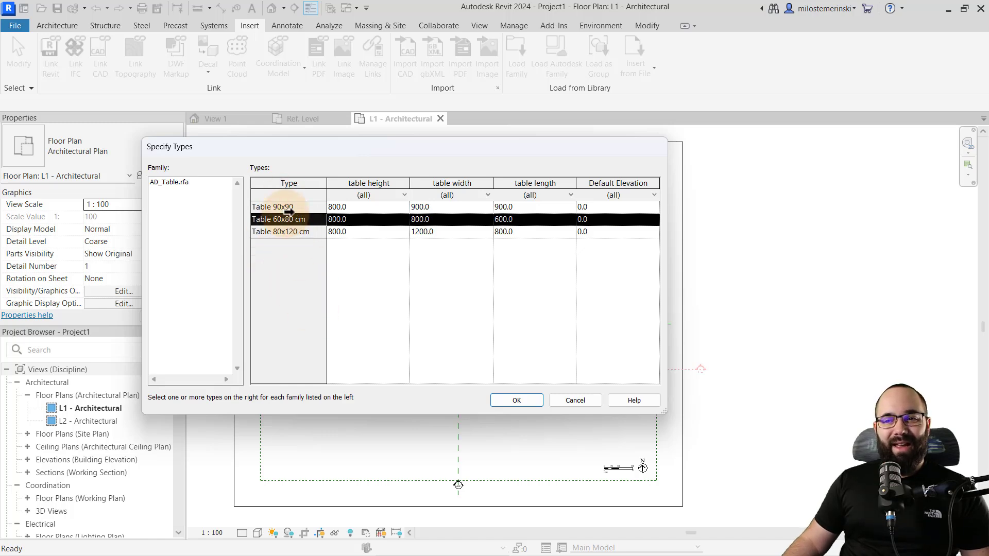
left_click(279, 207)
left_click(279, 232, "shift")
Confirm Specify Types to load the selected table types into the project.
left_click(515, 400)
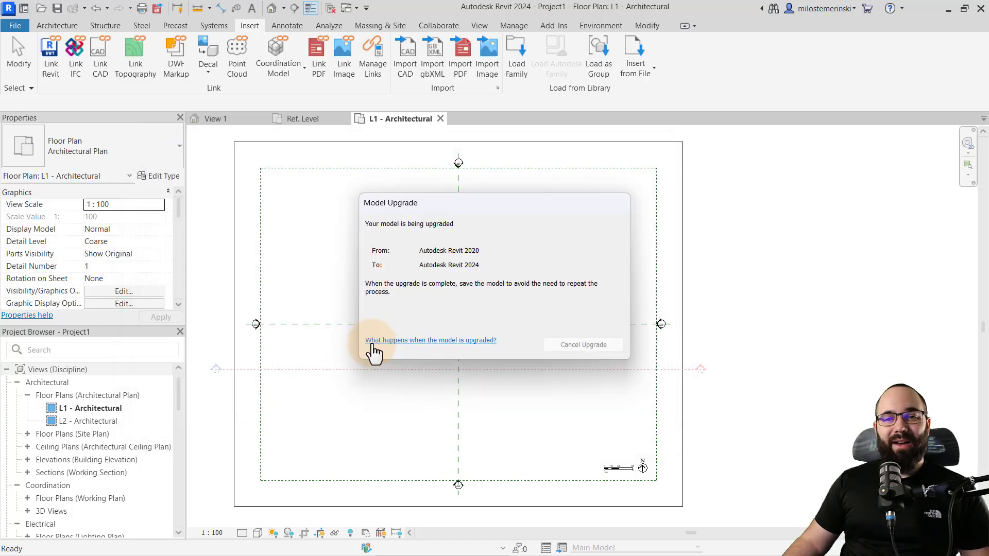